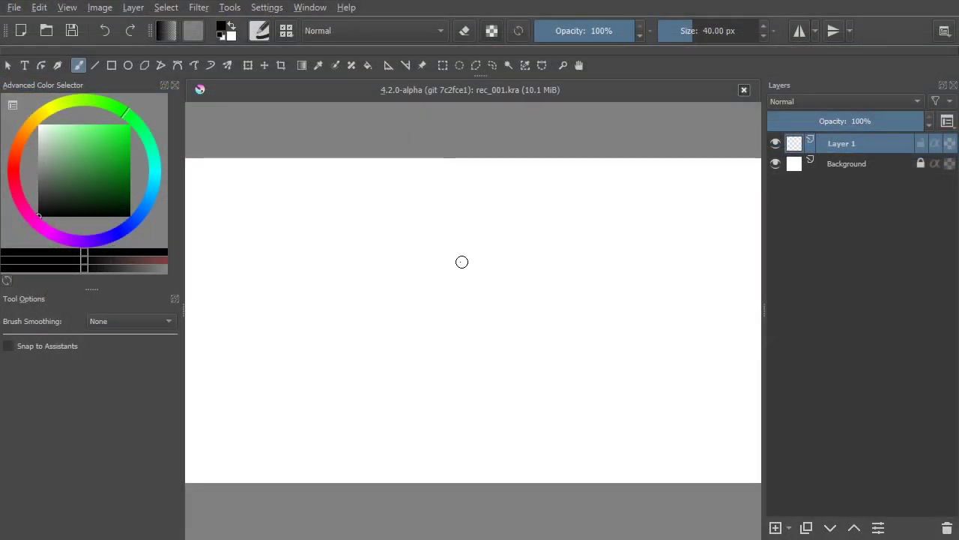
Right-click the blank canvas to show the brush-preset and colour-wheel pop-up palette.
right_click(461, 256)
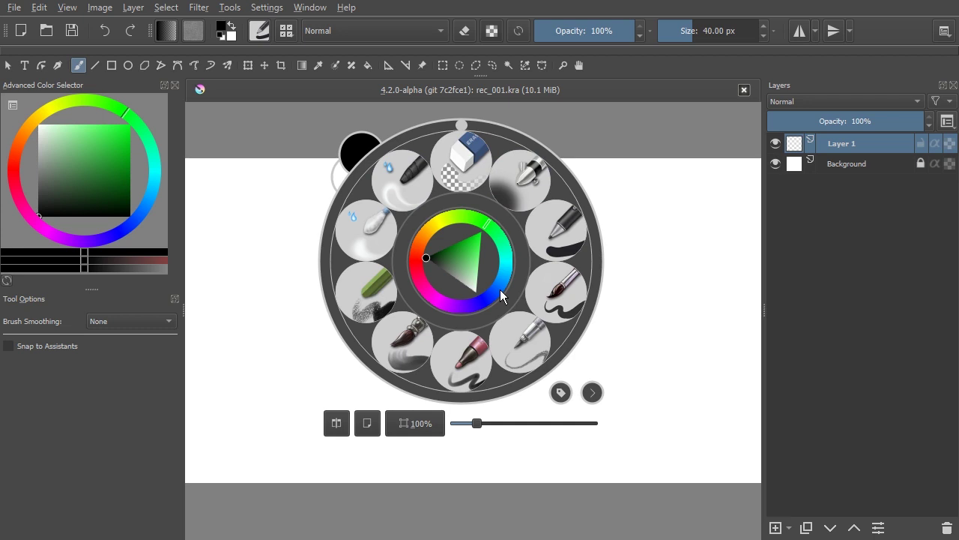
Dismiss the pop-up palette with a second right-click, leaving the blank canvas.
right_click(500, 279)
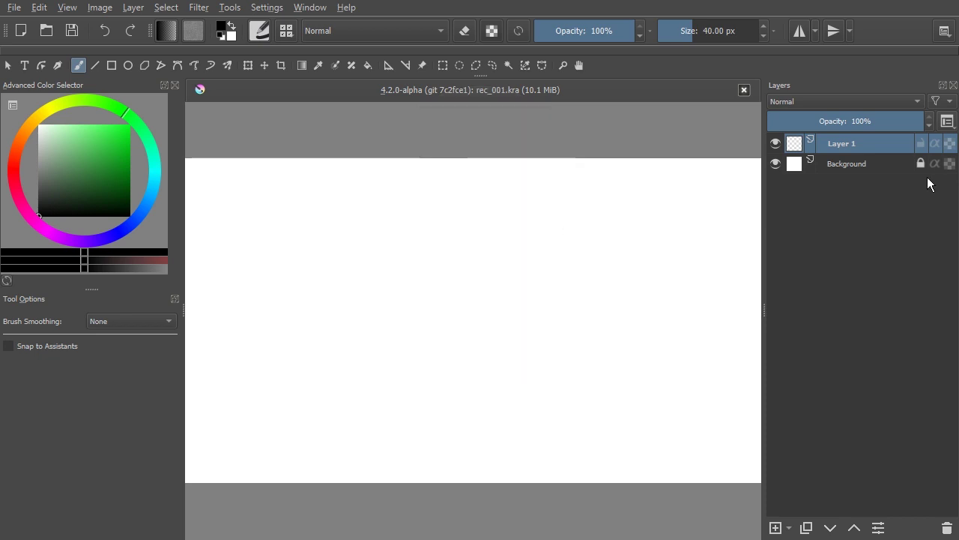
Fill the Background layer with mid grey via Shift+Backspace, then reselect Layer 1.
click(922, 164)
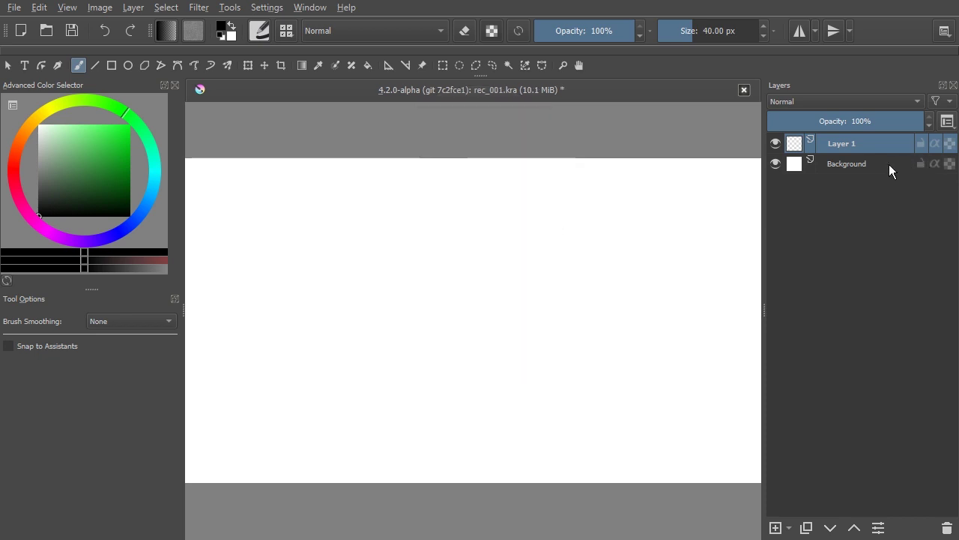
click(889, 165)
mouse_move(44, 145)
mouse_down()
mouse_move(36, 140)
mouse_move(28, 162)
mouse_up()
key(shift+BackSpace)
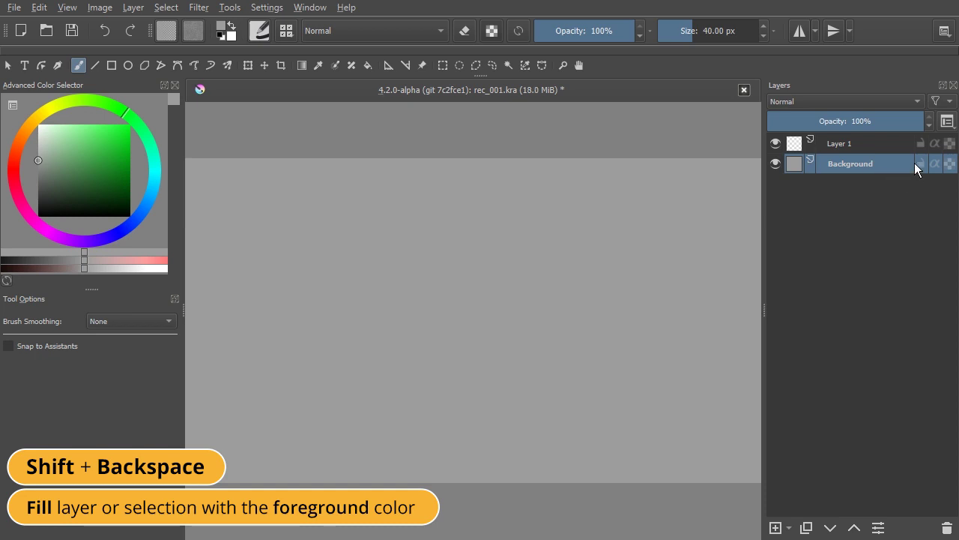
click(865, 143)
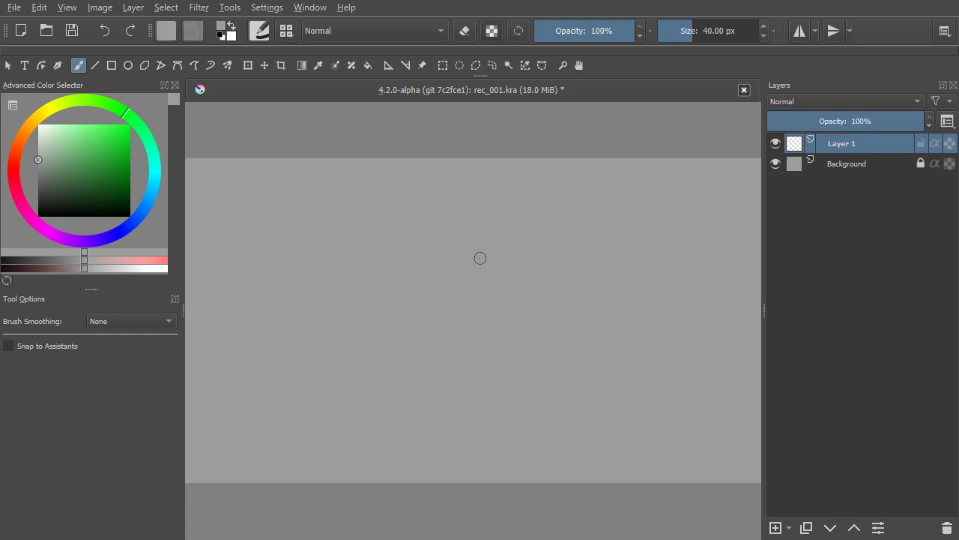
Draw a centred, roughly 657×619 px bright orange ellipse with foreground fill and no outline.
click(128, 65)
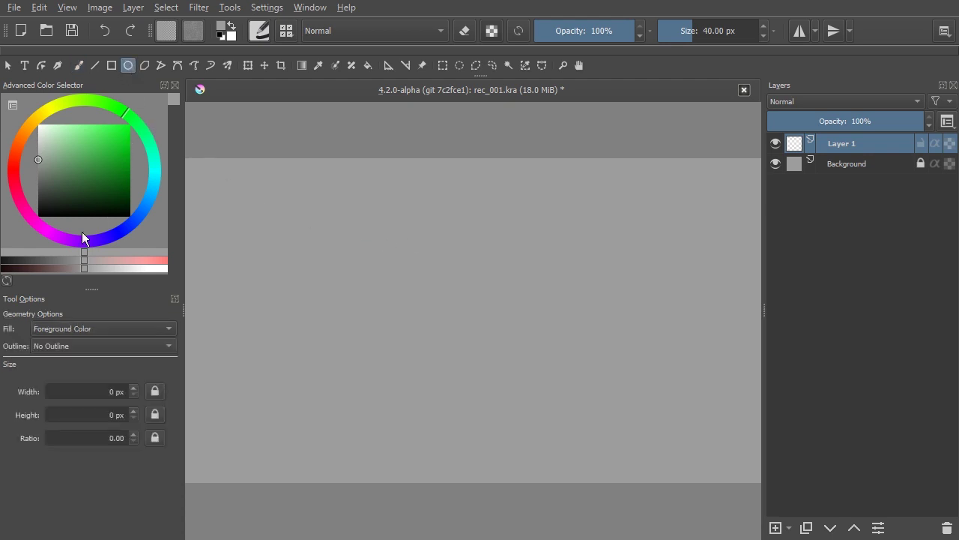
click(56, 328)
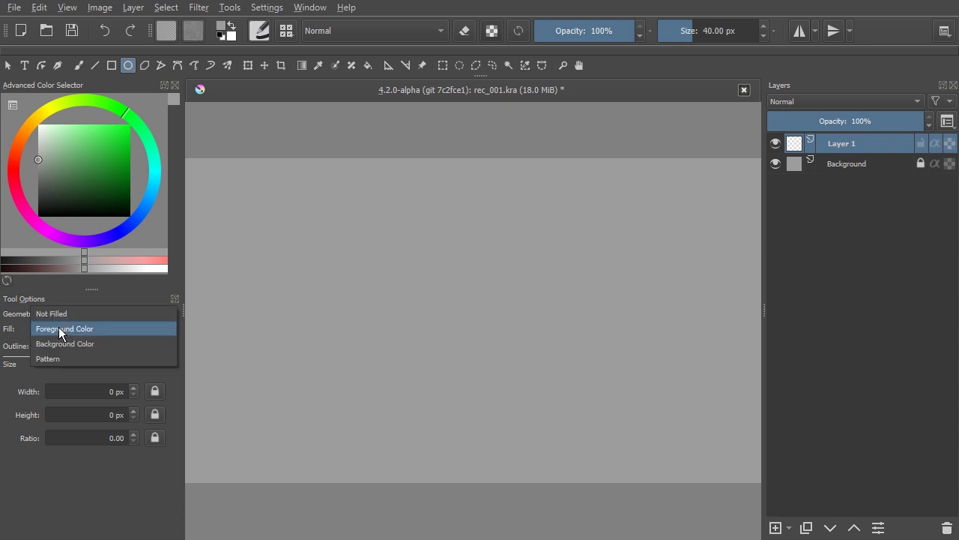
click(58, 327)
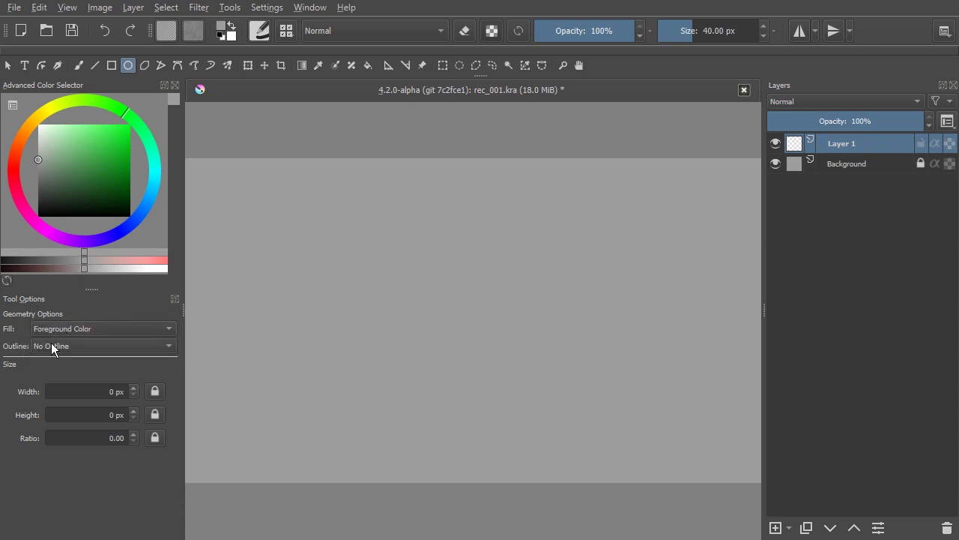
click(51, 345)
click(53, 344)
click(32, 123)
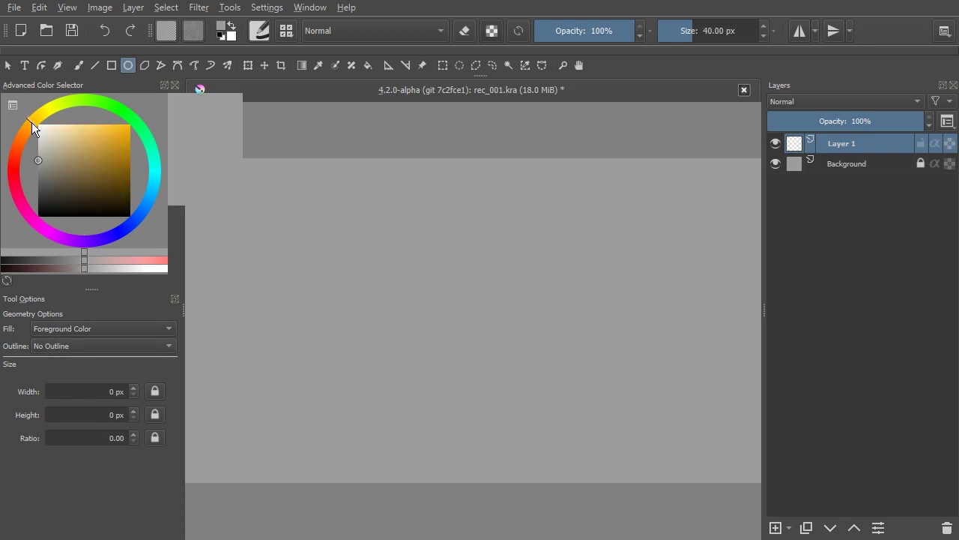
click(120, 131)
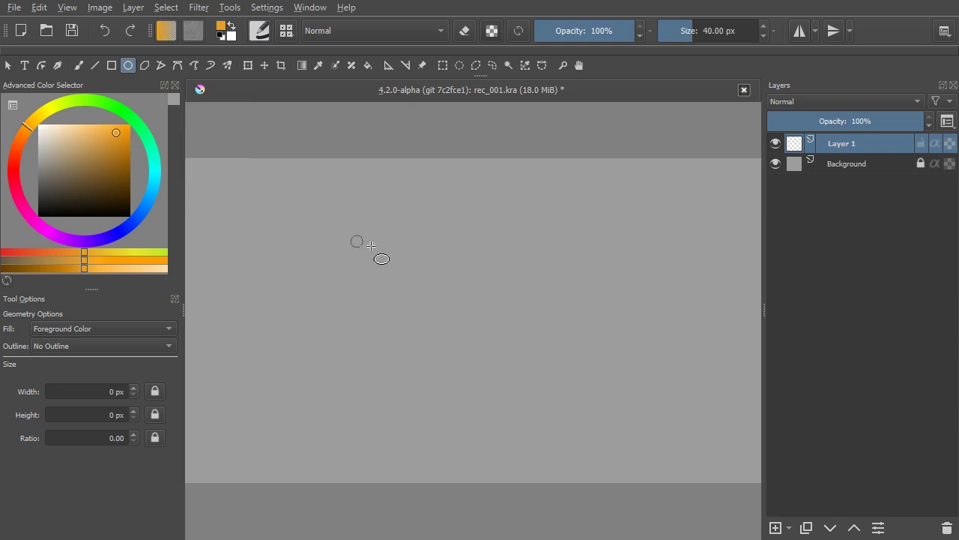
mouse_move(375, 264)
mouse_down()
mouse_move(552, 446)
mouse_move(568, 449)
mouse_up()
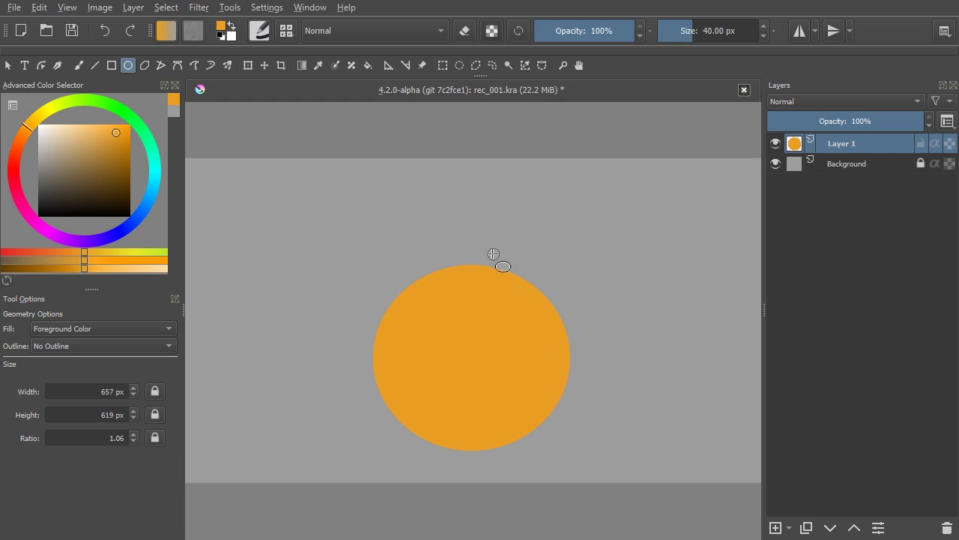
Add Layer 2 and set up the Bezier Curve tool with foreground fill in dark green.
click(775, 528)
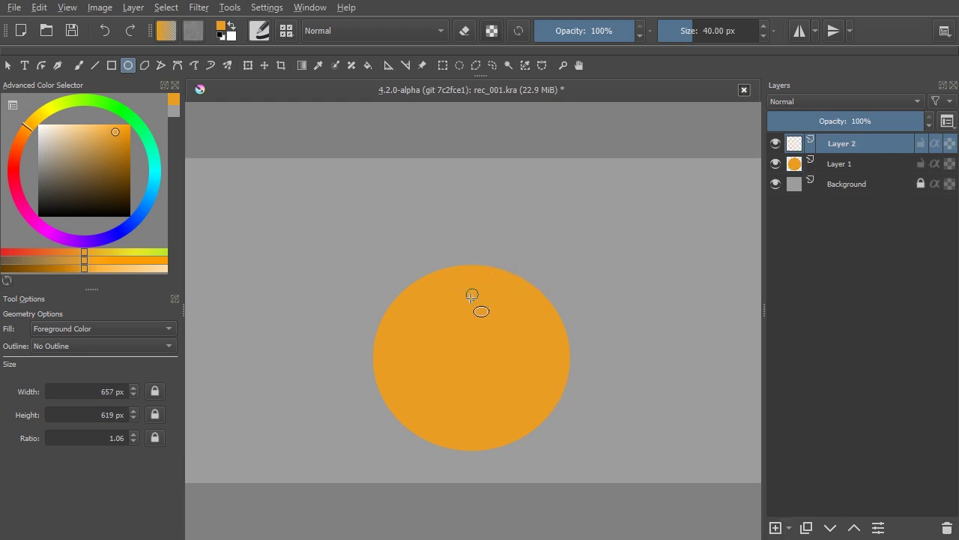
scroll(477, 303, up, 5)
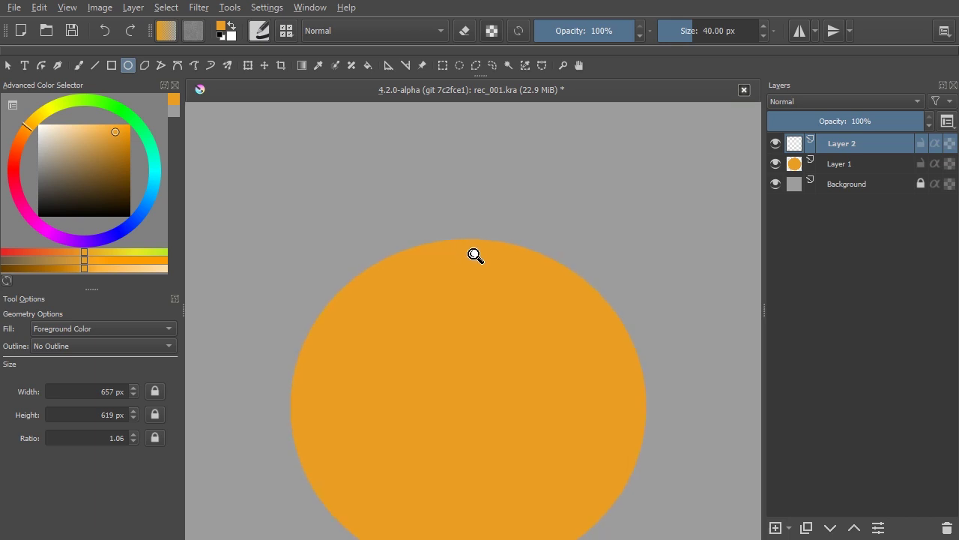
drag(476, 303, 460, 342)
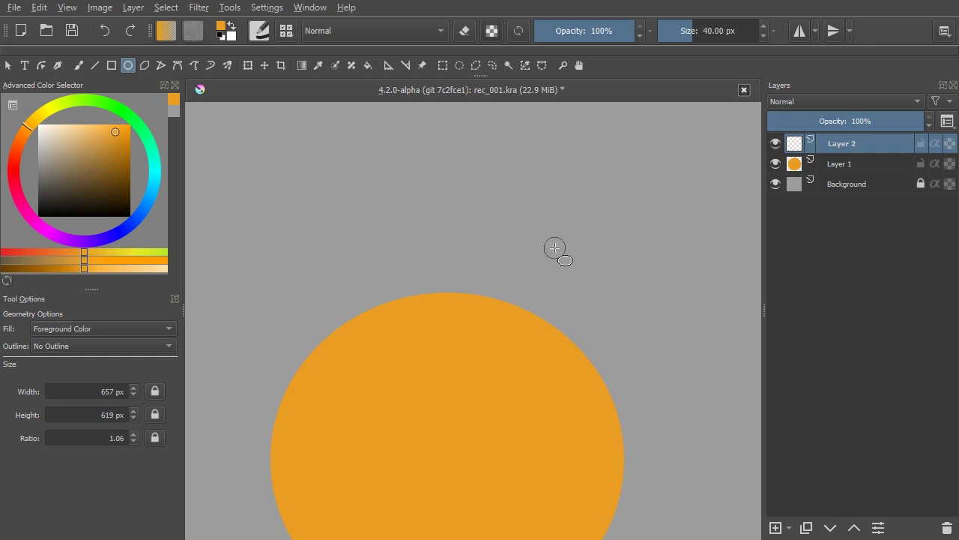
click(178, 66)
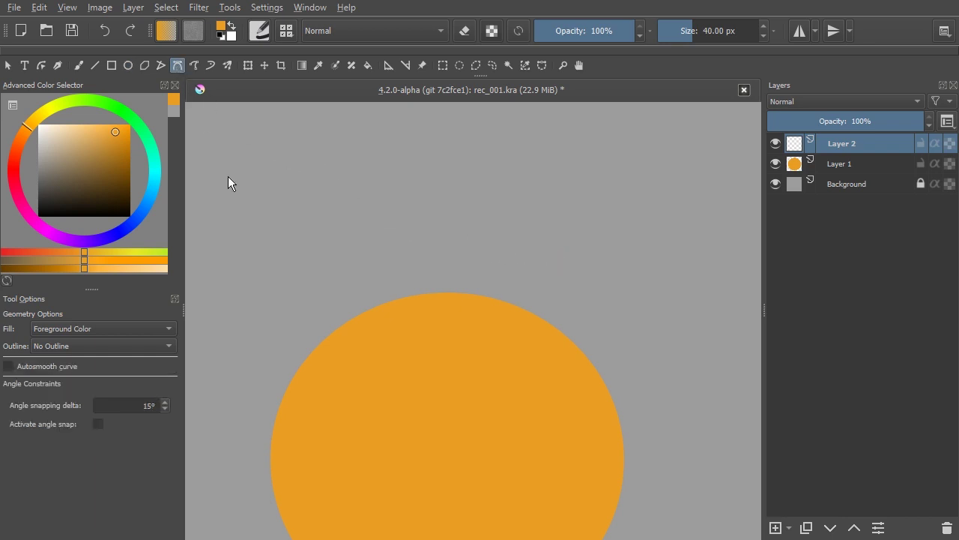
click(57, 327)
click(58, 327)
click(118, 110)
drag(98, 158, 92, 167)
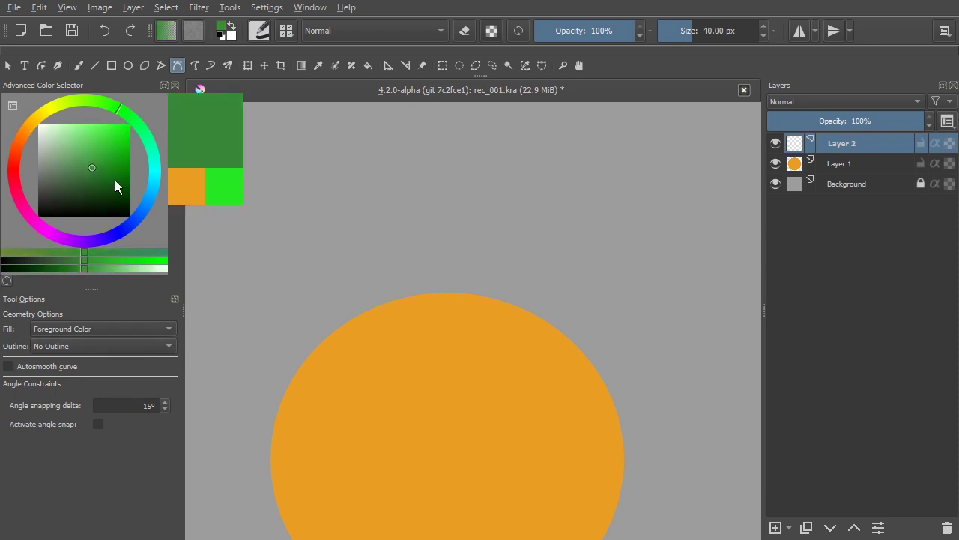
Draw the thick curved green stem down into the orange and add a rounded cap on top.
click(427, 196)
drag(412, 339, 432, 436)
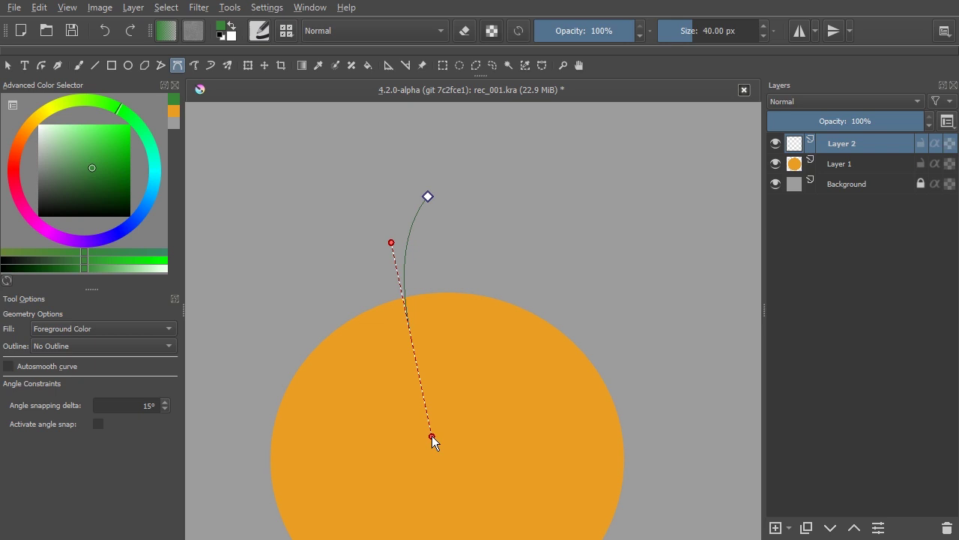
drag(419, 342, 420, 344)
mouse_move(445, 206)
mouse_down()
mouse_move(481, 156)
mouse_move(455, 184)
mouse_up()
drag(441, 197, 439, 197)
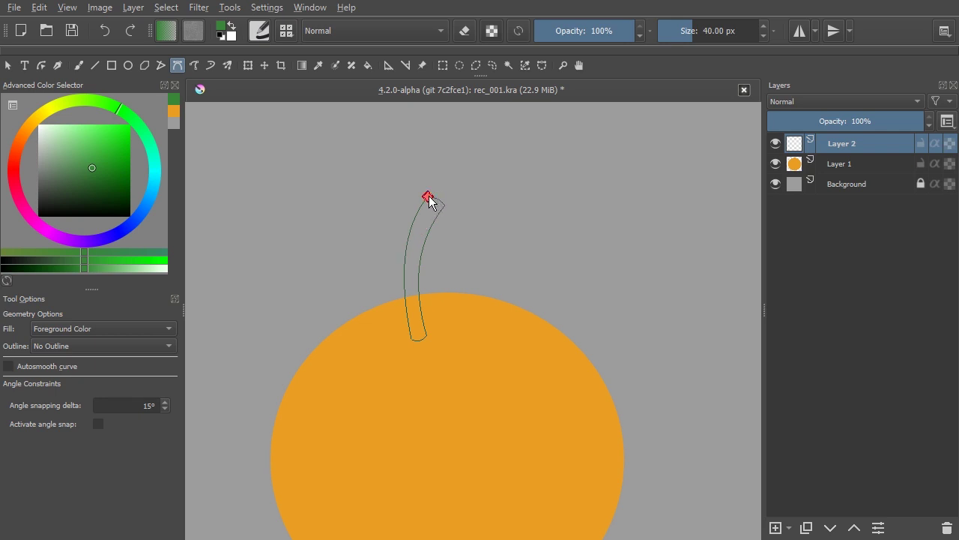
click(429, 198)
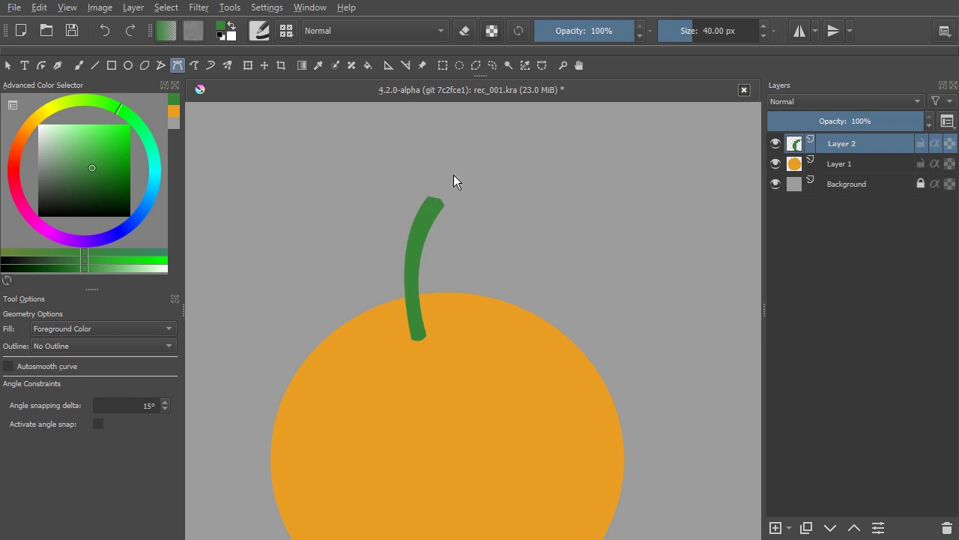
mouse_move(435, 203)
mouse_down()
mouse_move(447, 154)
mouse_move(495, 210)
mouse_up()
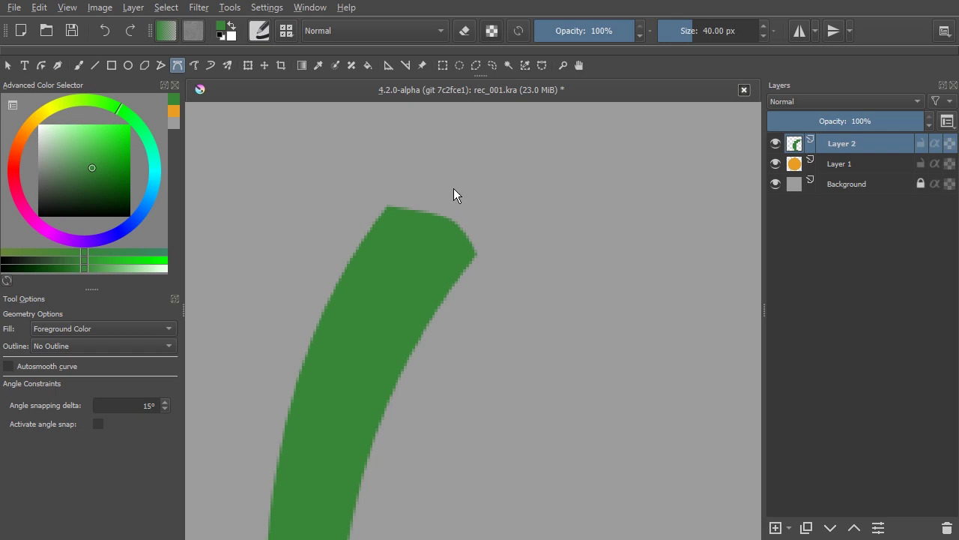
drag(448, 211, 477, 245)
Close the stem's rounded cap and trim its edges with a small eraser.
click(389, 208)
right_click(449, 208)
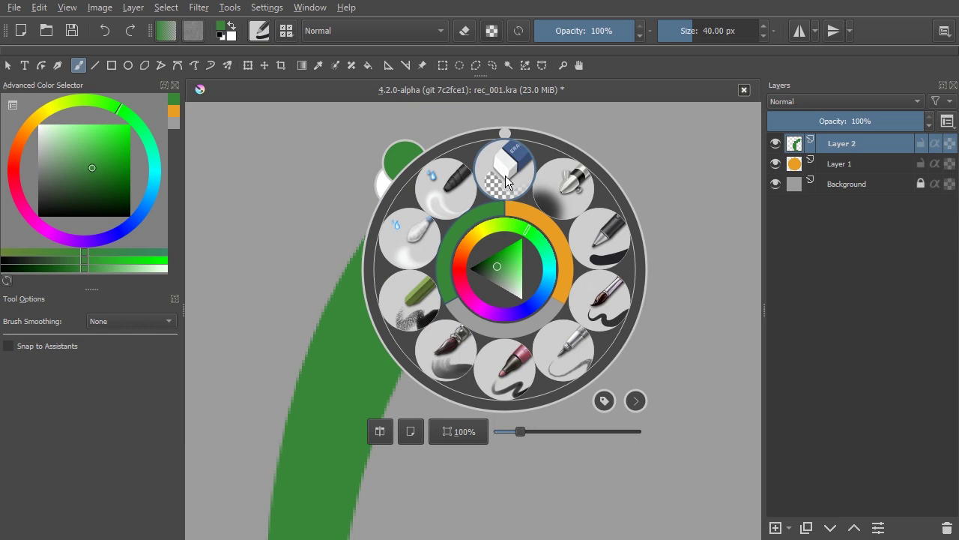
click(505, 174)
key(bracketleft)
key(bracketleft)
key(bracketleft)
key(bracketleft)
key(bracketleft)
key(bracketleft)
key(bracketleft)
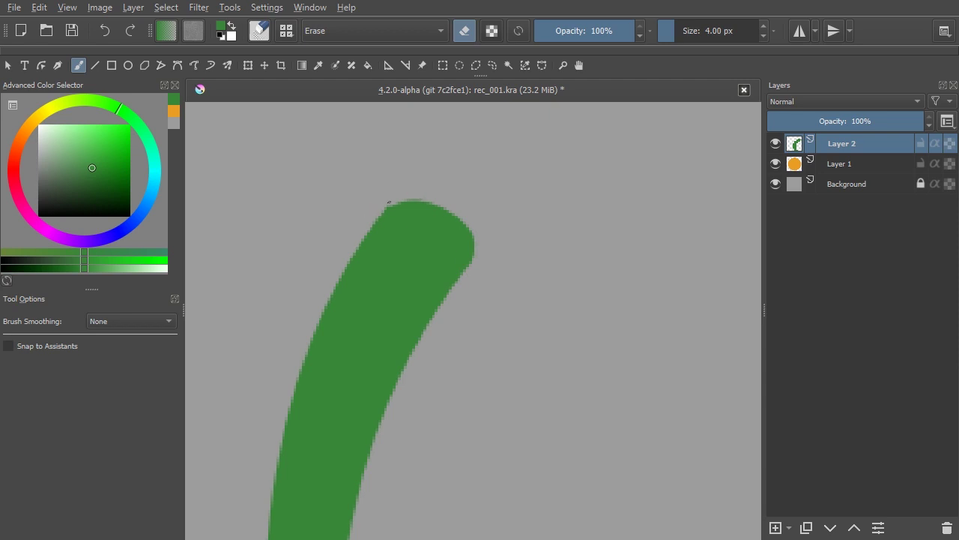
right_click(525, 215)
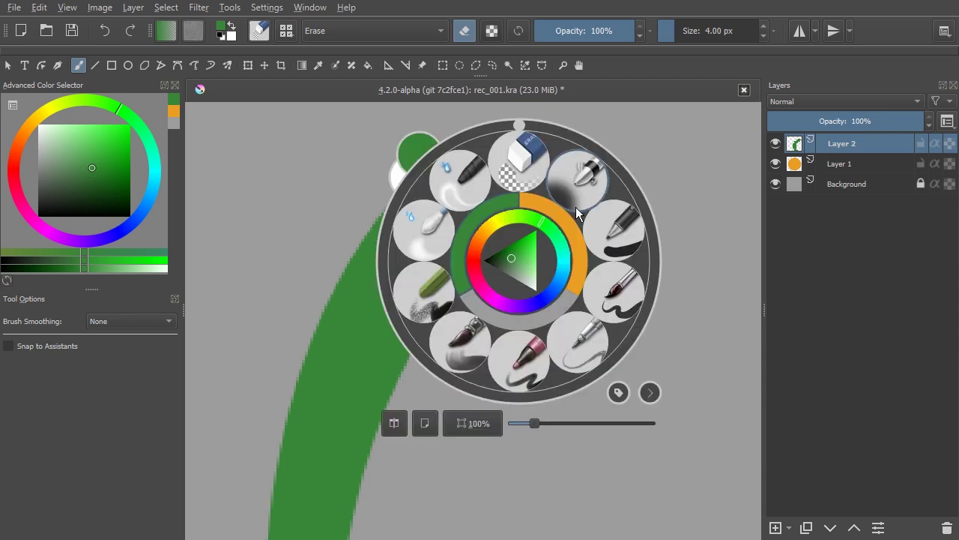
click(575, 206)
mouse_move(544, 226)
mouse_down()
mouse_move(518, 278)
mouse_move(509, 347)
mouse_move(493, 248)
mouse_move(488, 278)
mouse_move(474, 274)
mouse_up()
Tilt the stem clockwise, shift it up-right, and move Layer 2 below Layer 1.
key(ctrl+t)
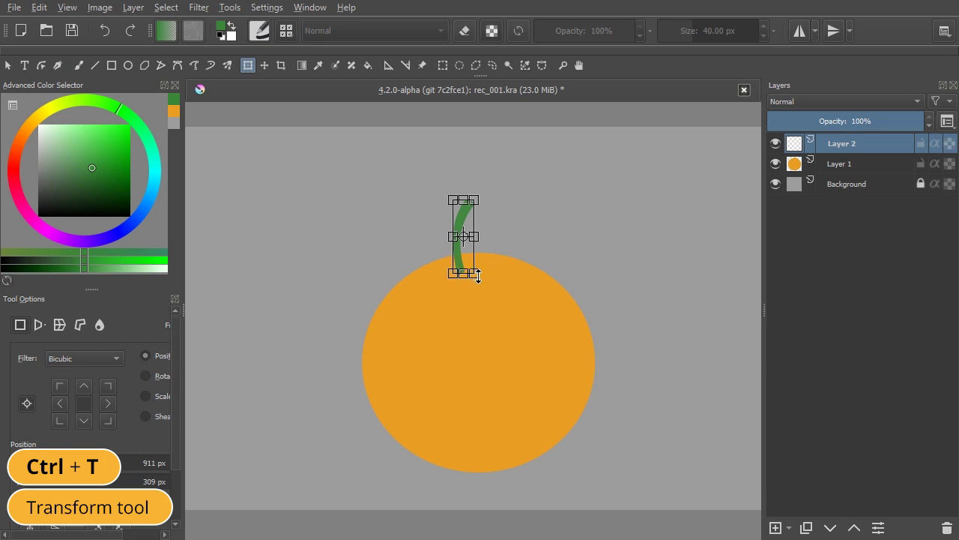
drag(486, 278, 483, 290)
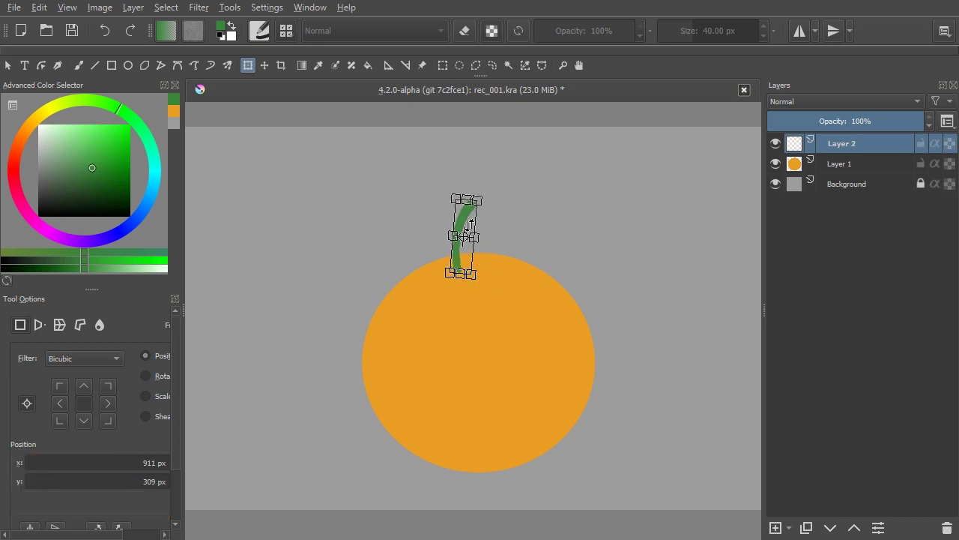
drag(462, 216, 481, 213)
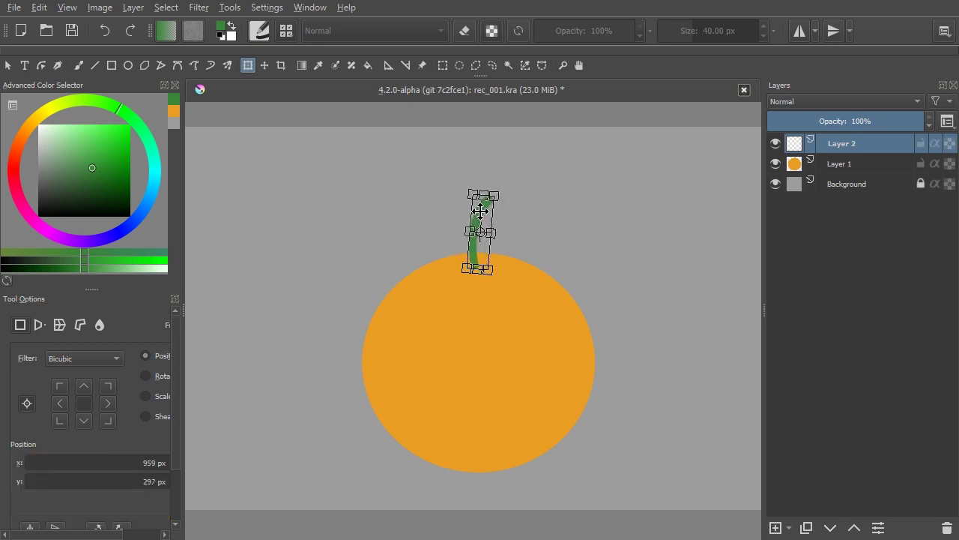
key(Return)
drag(860, 143, 863, 173)
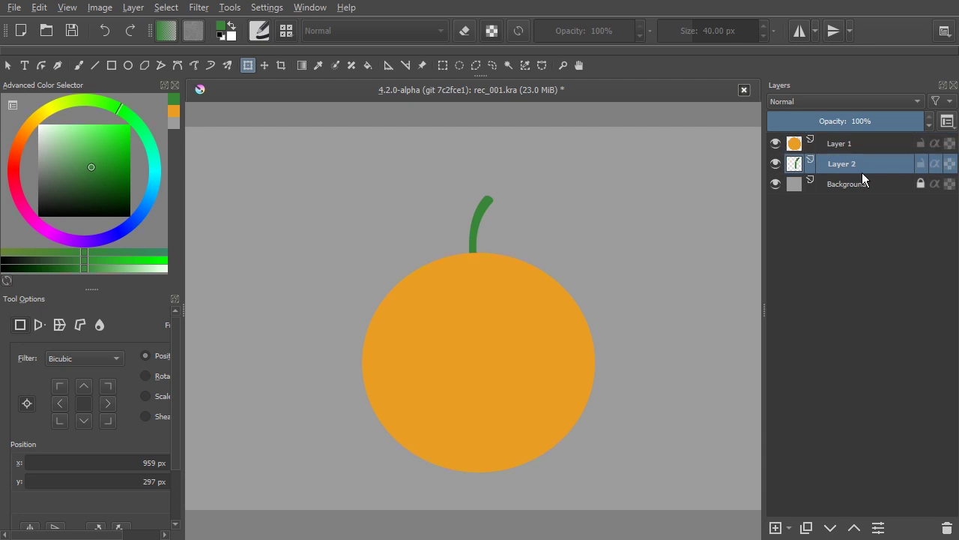
Add Layer 3 and choose a lighter green with the Bezier Curve tool.
click(775, 527)
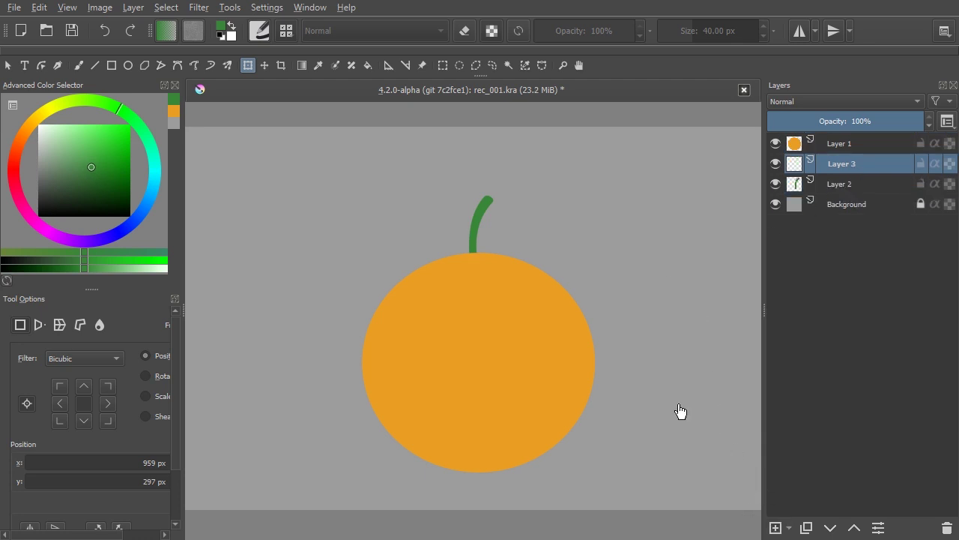
mouse_move(447, 242)
mouse_down()
mouse_move(445, 195)
mouse_move(496, 247)
mouse_up()
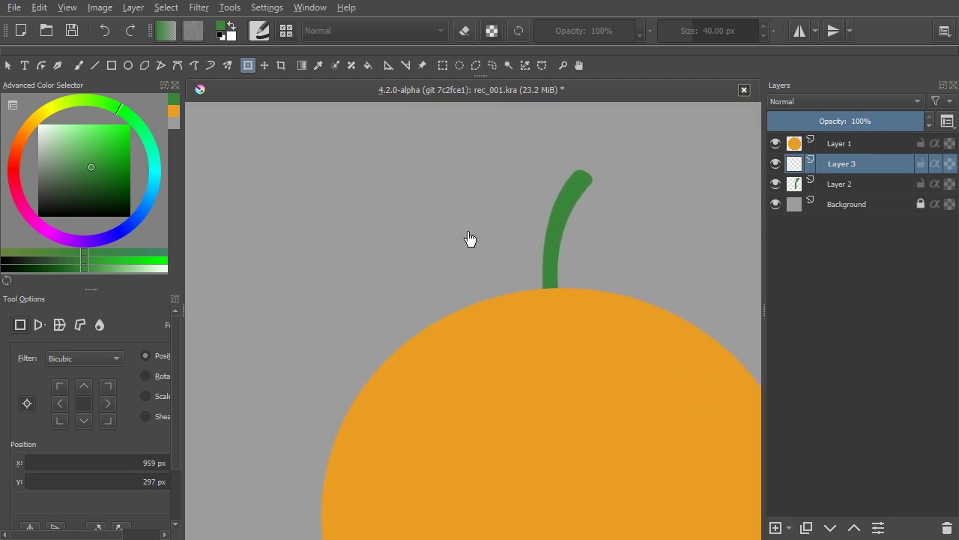
click(113, 110)
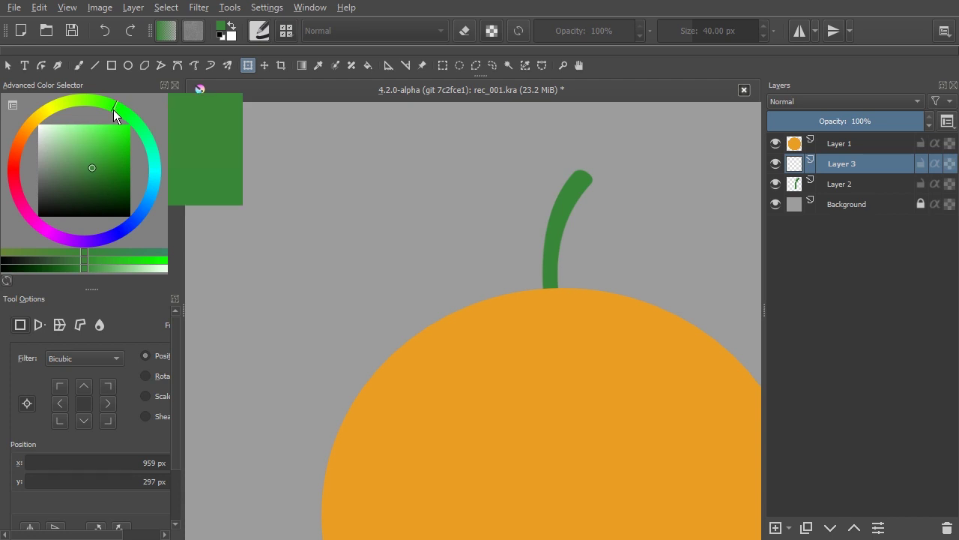
click(90, 158)
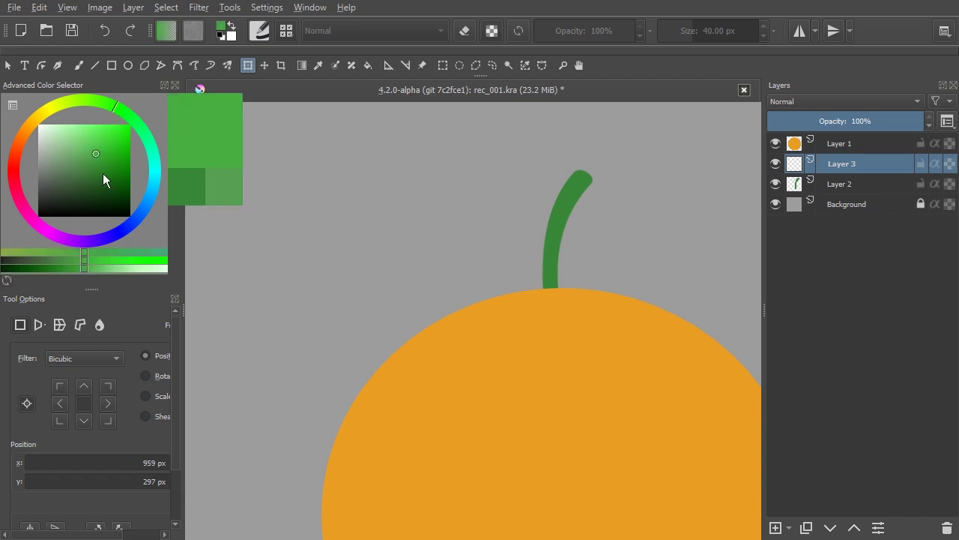
click(177, 68)
Draw the light green leaf with a thin stalk joining the stem, then add another layer.
click(546, 251)
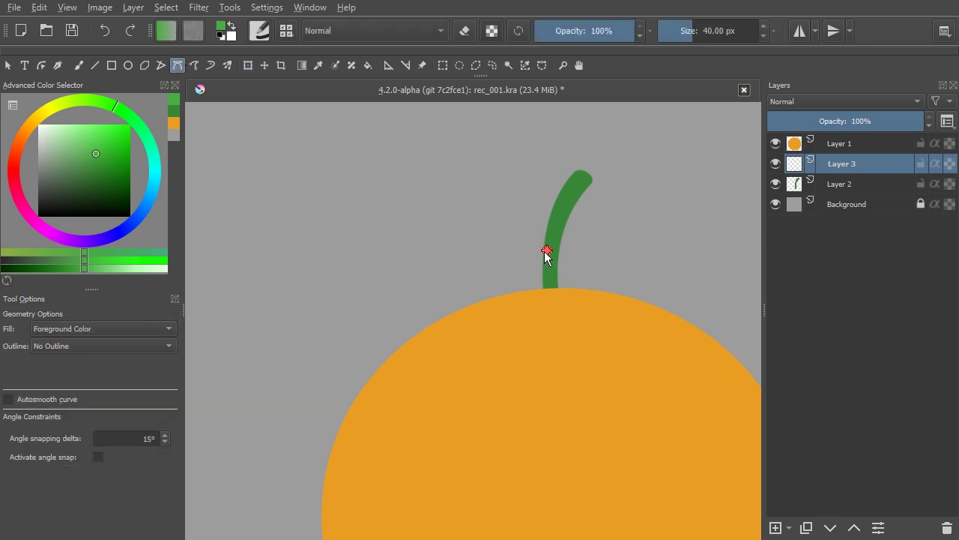
click(497, 241)
mouse_move(303, 348)
mouse_down()
mouse_move(222, 434)
mouse_move(232, 406)
mouse_up()
drag(353, 199, 354, 196)
mouse_move(498, 232)
mouse_down()
mouse_move(555, 290)
mouse_move(517, 237)
mouse_up()
click(548, 241)
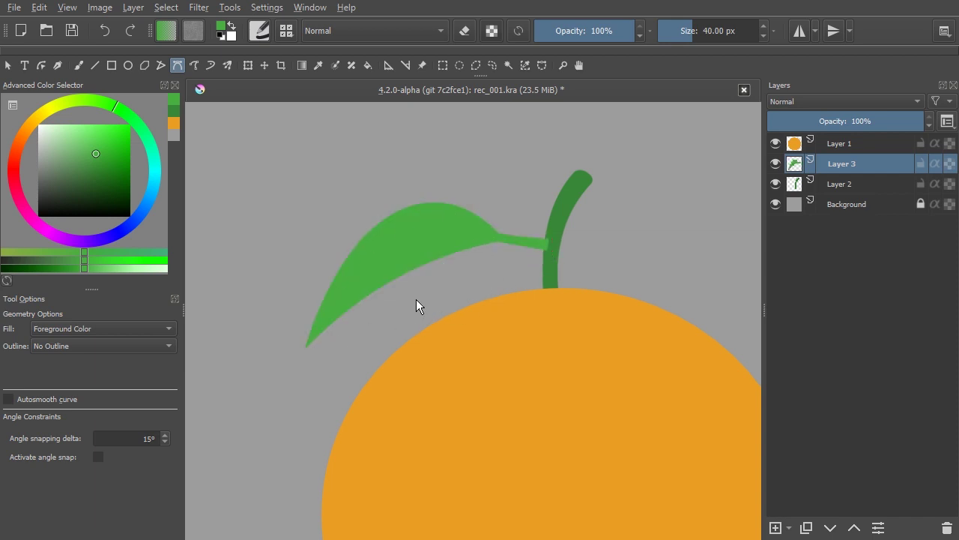
click(776, 527)
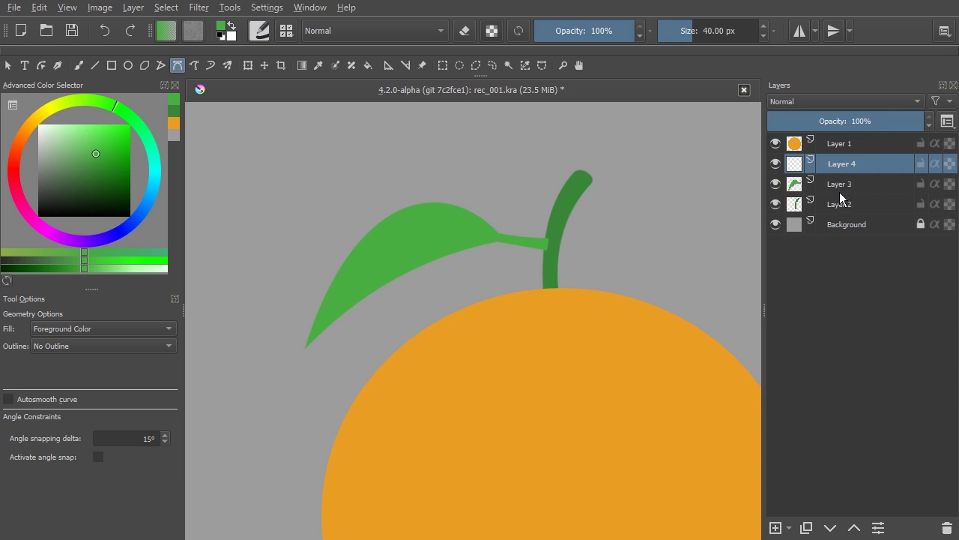
On a layer beneath the leaf, draw a darker green shading shape along its edge.
click(831, 527)
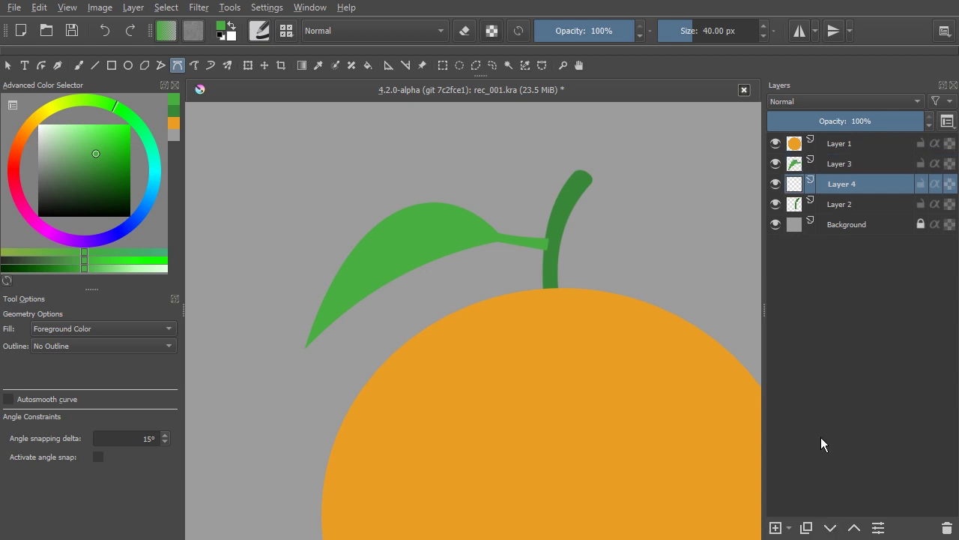
click(97, 158)
click(101, 160)
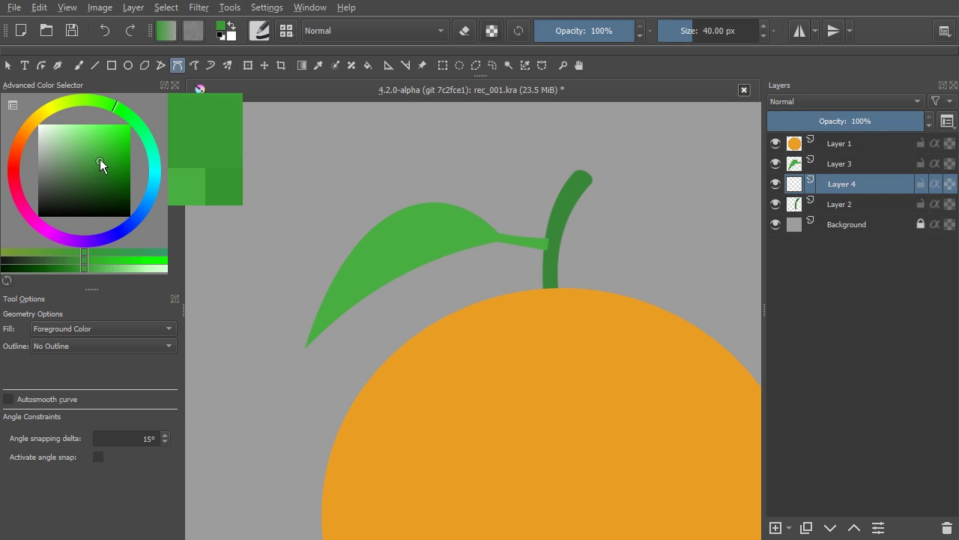
scroll(385, 280, up, 3)
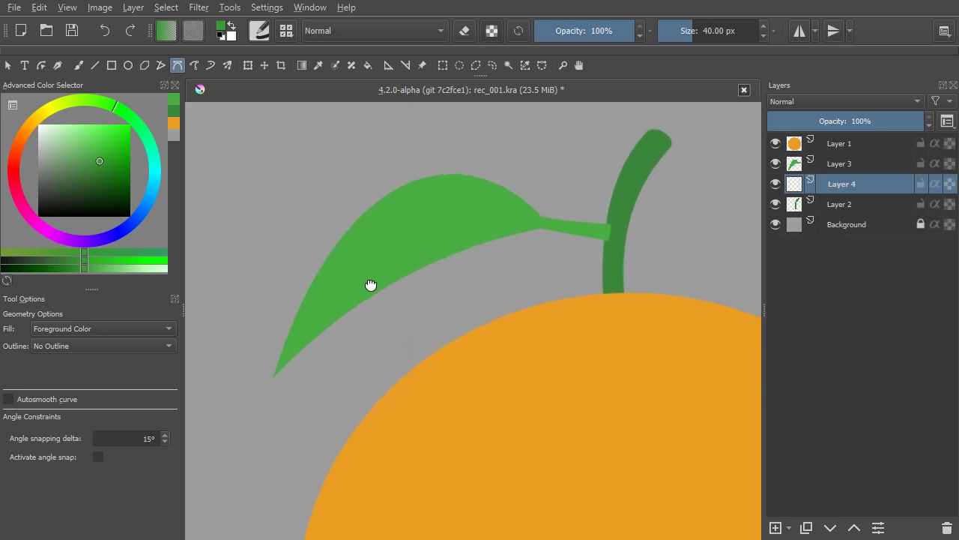
click(275, 392)
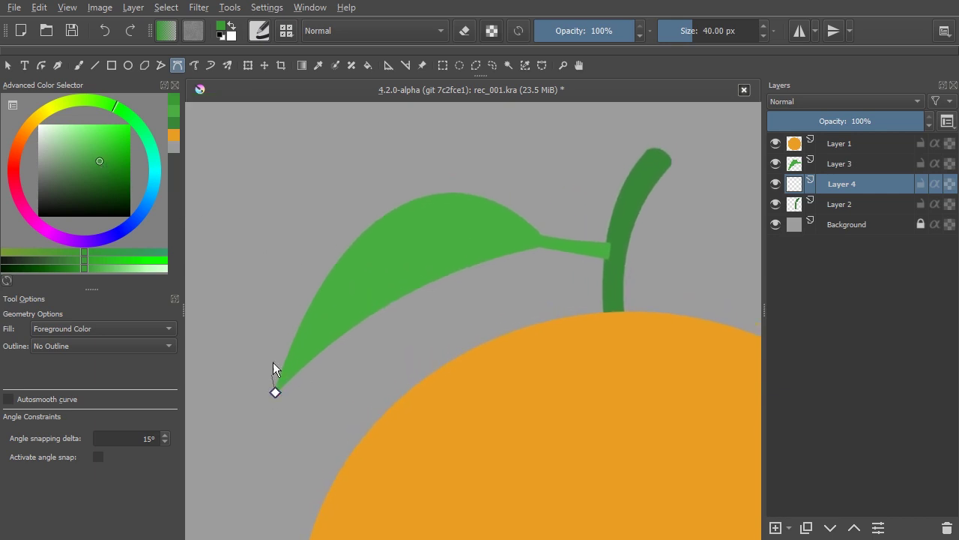
drag(526, 238, 797, 333)
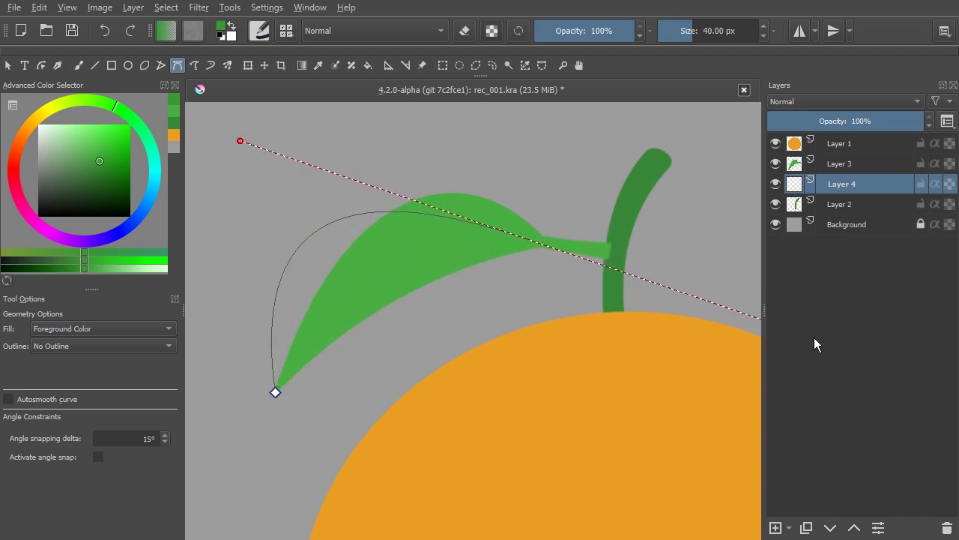
drag(797, 332, 820, 339)
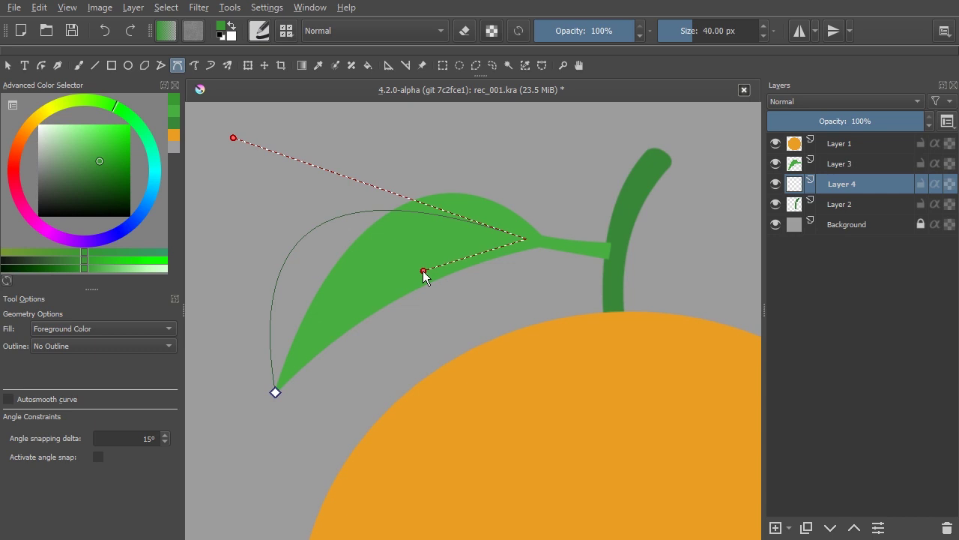
drag(423, 271, 405, 280)
click(276, 392)
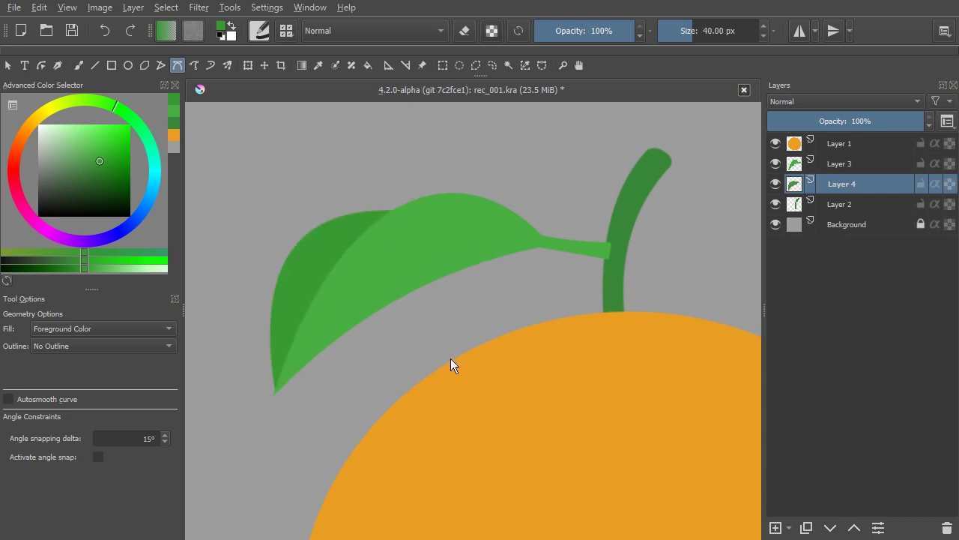
Merge the shading layer and the leaf layer into one with Ctrl+E.
scroll(478, 317, down, 2)
scroll(476, 349, down, 2)
scroll(484, 375, down, 1)
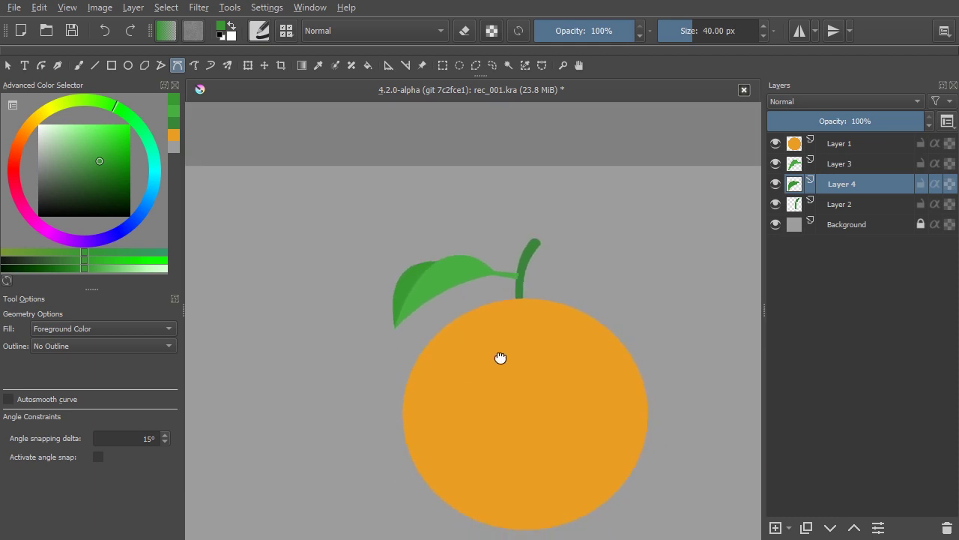
drag(501, 357, 453, 320)
ctrl+click(858, 163)
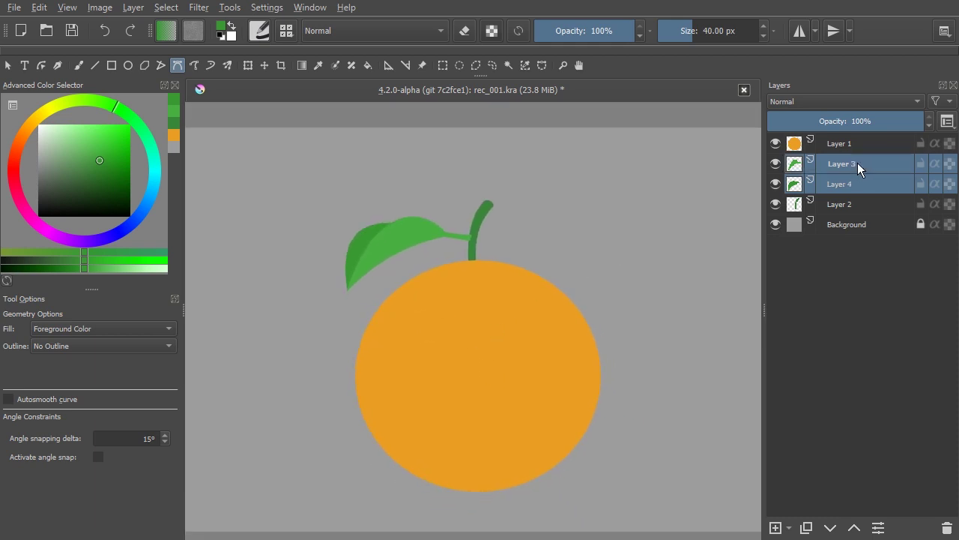
key(ctrl+e)
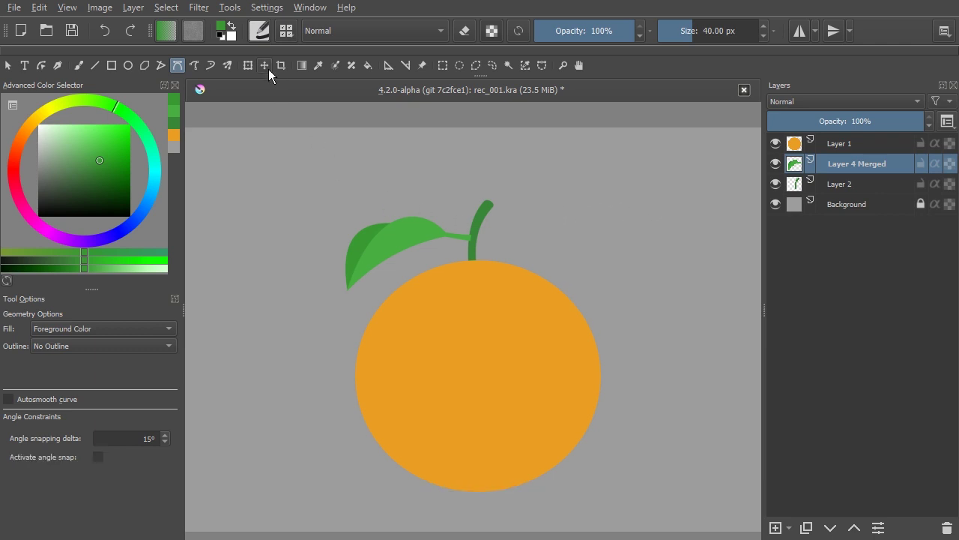
Enlarge the merged leaf slightly and rotate it a little counter-clockwise.
click(247, 65)
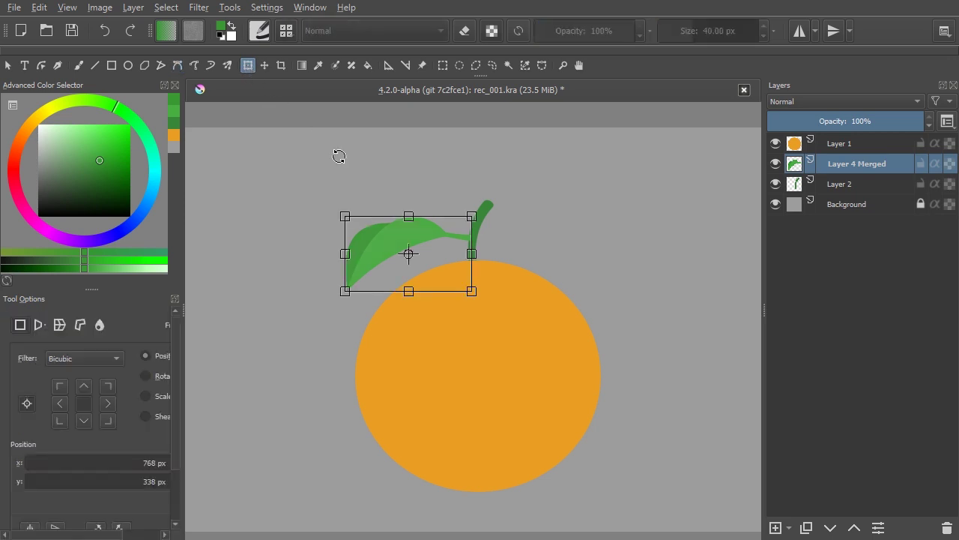
drag(345, 292, 336, 297)
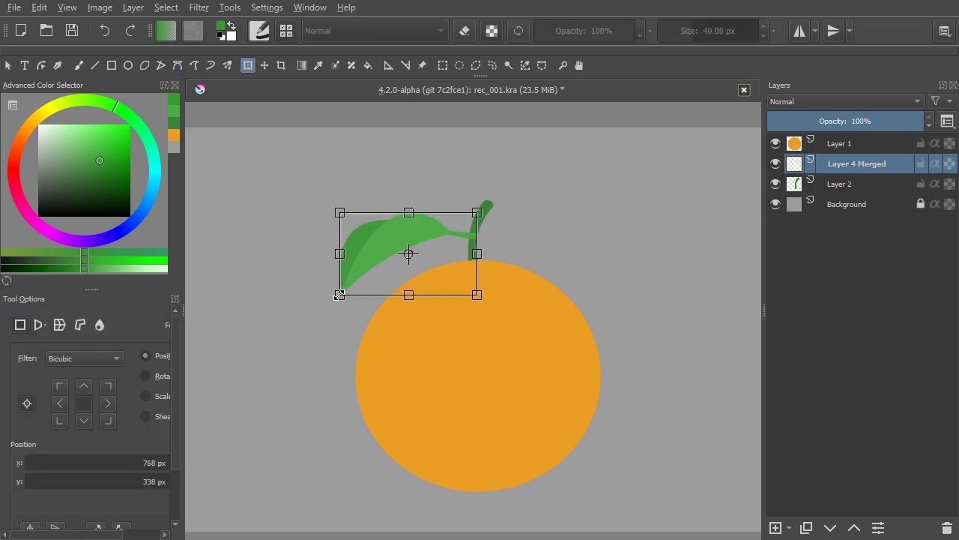
drag(493, 306, 497, 300)
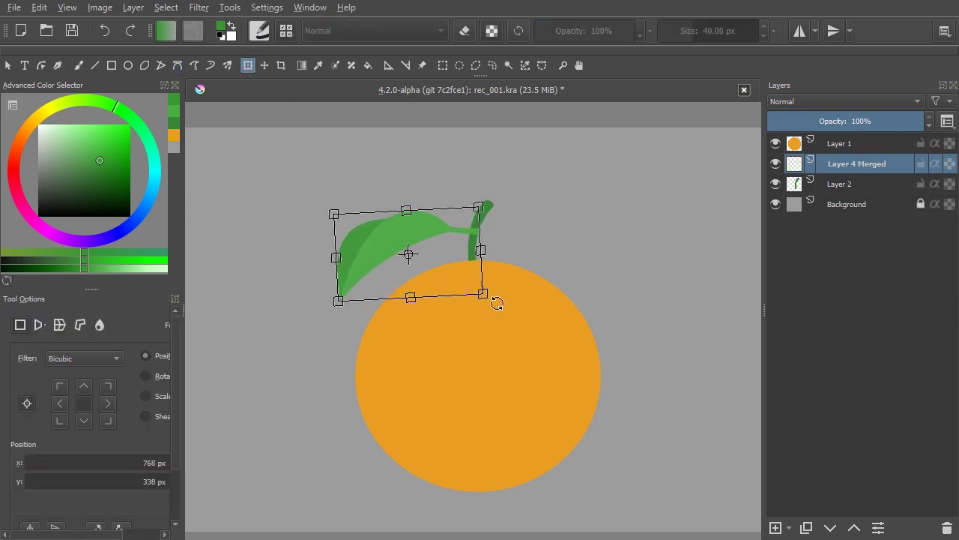
drag(413, 236, 402, 237)
key(t)
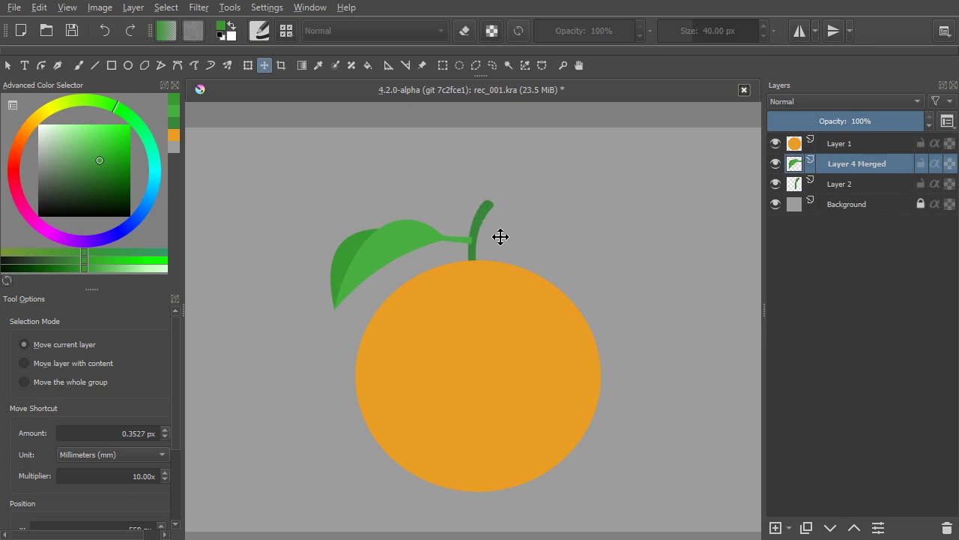
Draw a small rounded green Bezier piece joining the leaf stalk to the stem.
scroll(469, 242, up, 2)
scroll(480, 195, up, 2)
scroll(467, 188, up, 1)
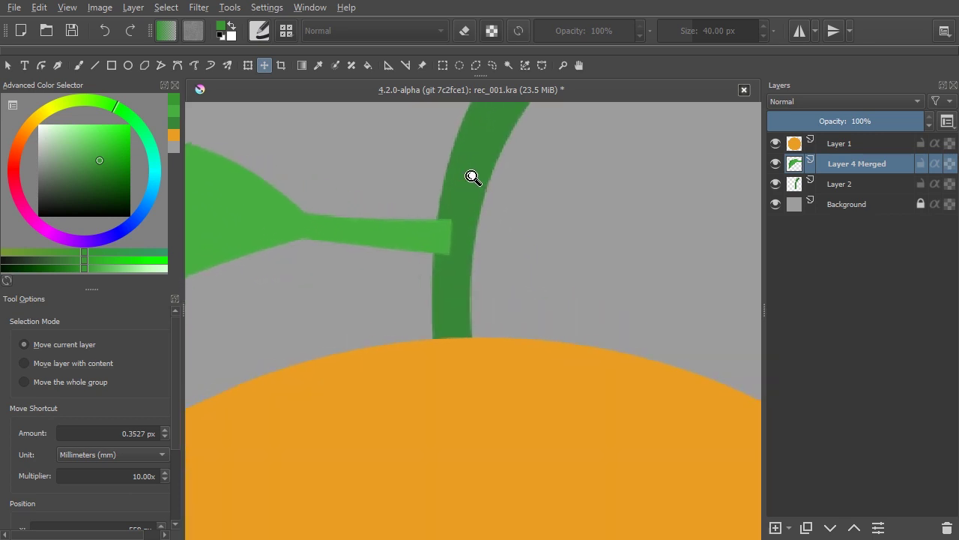
scroll(471, 178, up, 1)
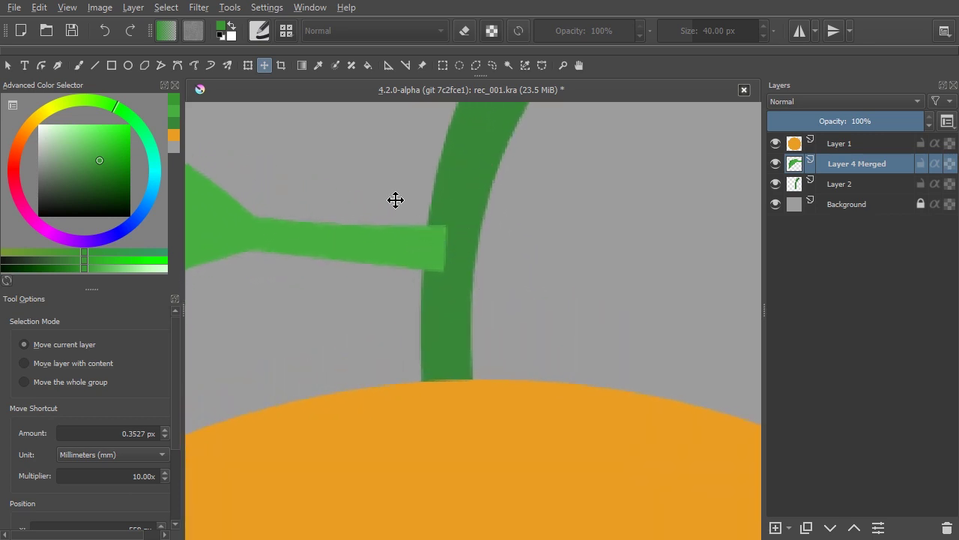
click(174, 109)
click(178, 66)
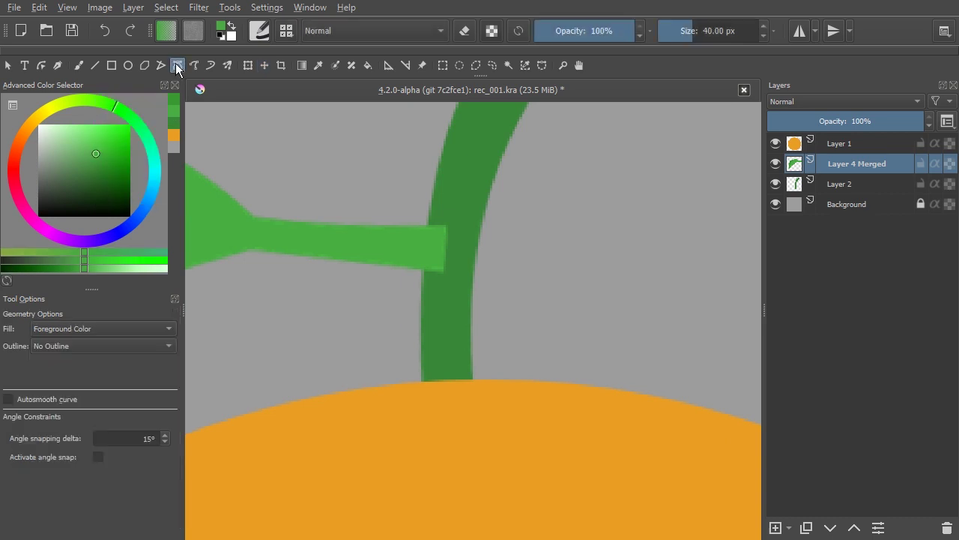
click(422, 225)
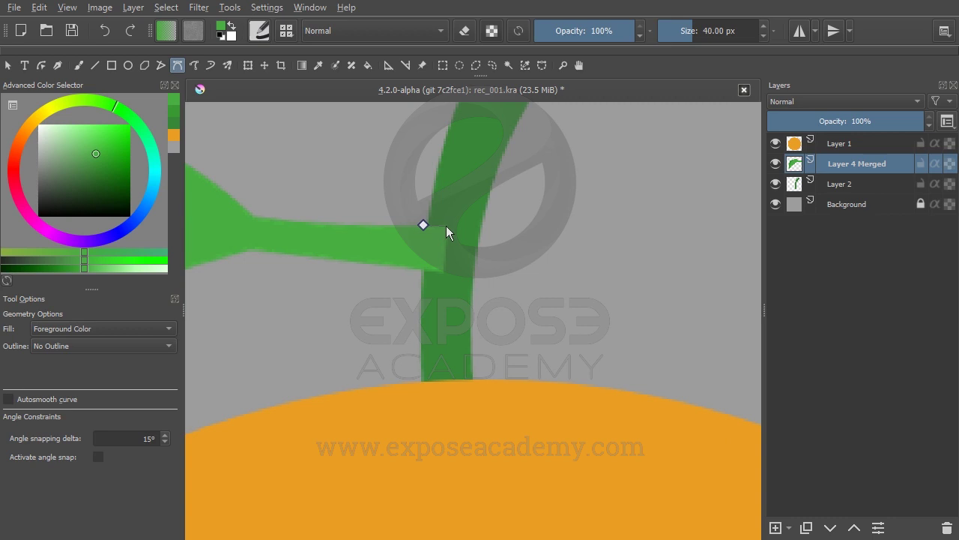
drag(458, 263, 456, 267)
click(246, 222)
click(423, 225)
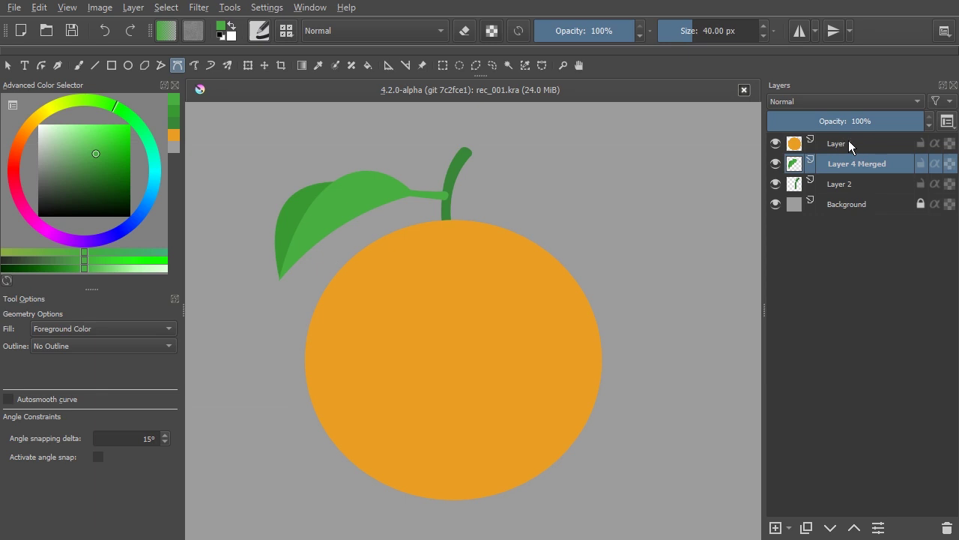
Turn on Alpha Lock for Layer 1, test it with black strokes, then undo them.
click(860, 143)
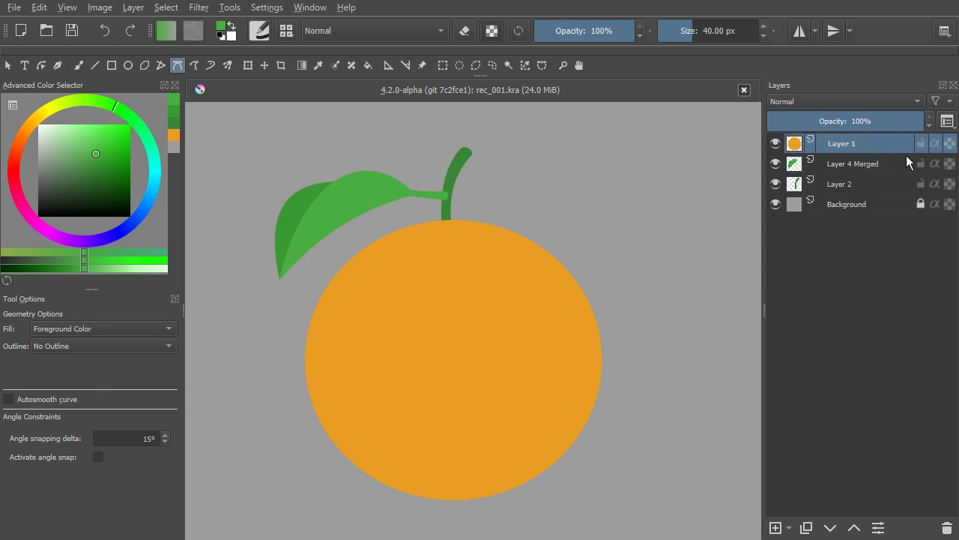
click(950, 144)
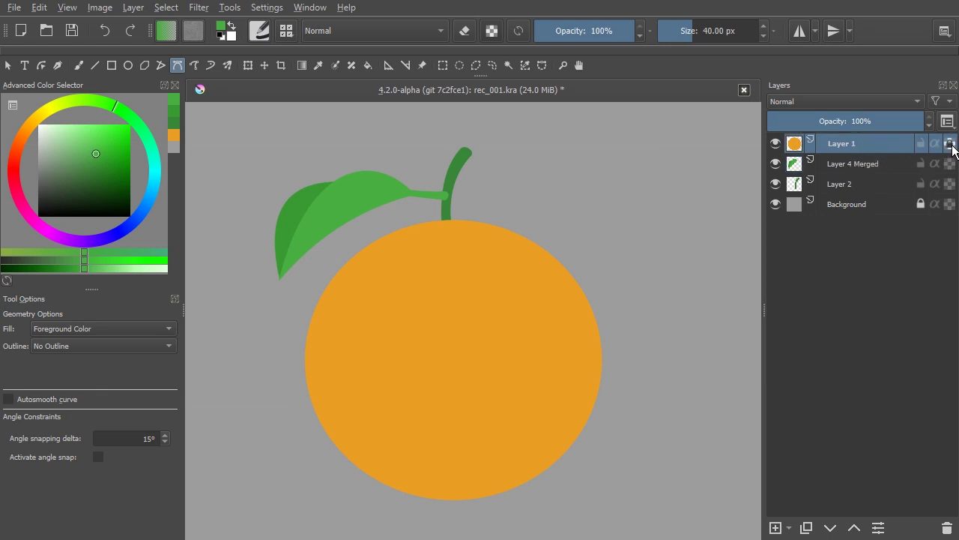
right_click(509, 259)
click(604, 239)
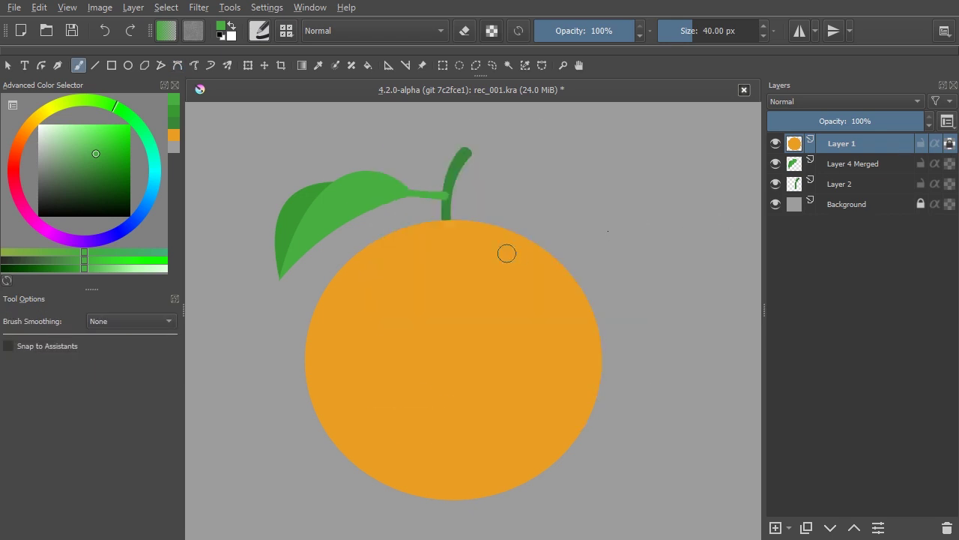
drag(81, 202, 58, 227)
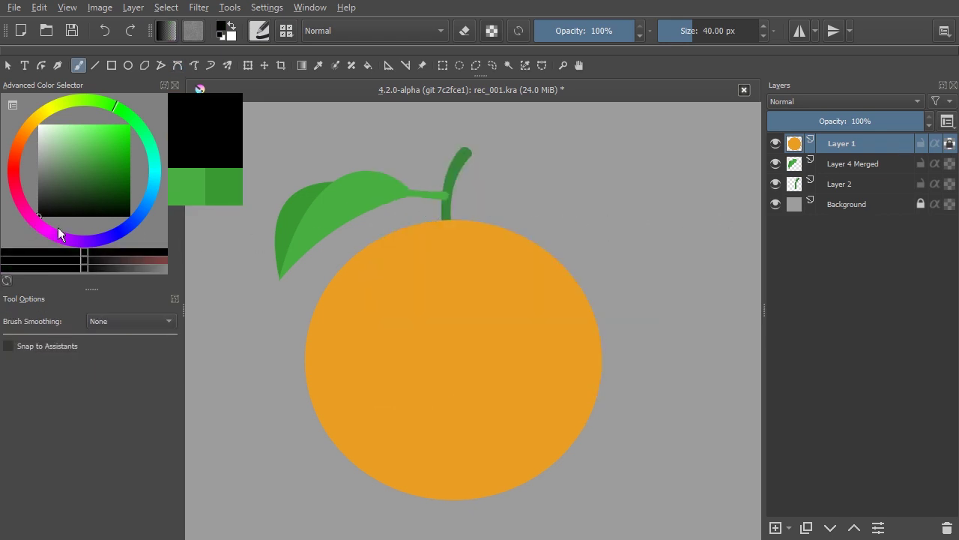
drag(290, 302, 494, 217)
mouse_move(565, 209)
mouse_down()
mouse_move(292, 391)
mouse_move(593, 272)
mouse_move(368, 430)
mouse_move(520, 401)
mouse_move(452, 484)
mouse_move(420, 495)
mouse_up()
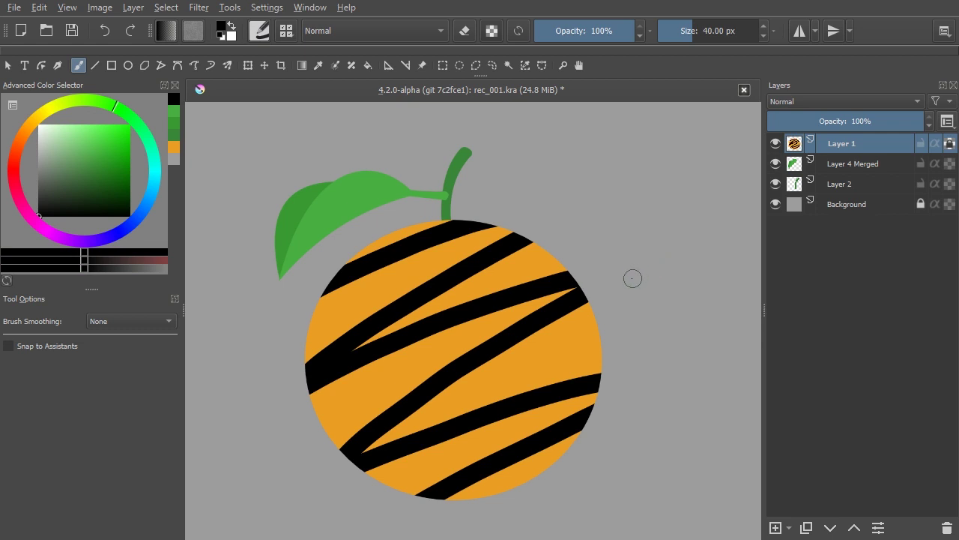
key(ctrl+z)
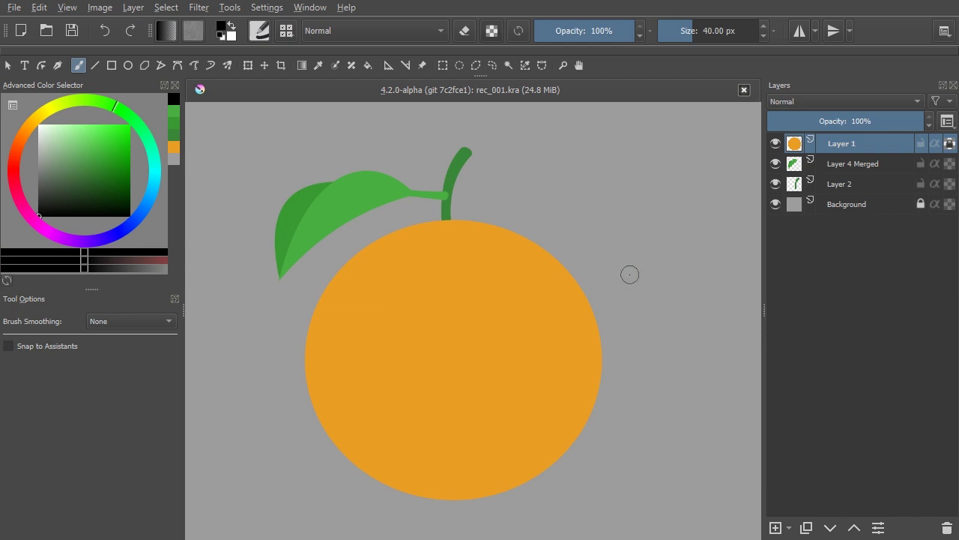
Load a 70 px brush with the orange body's sampled colour, darkened one shade.
right_click(603, 282)
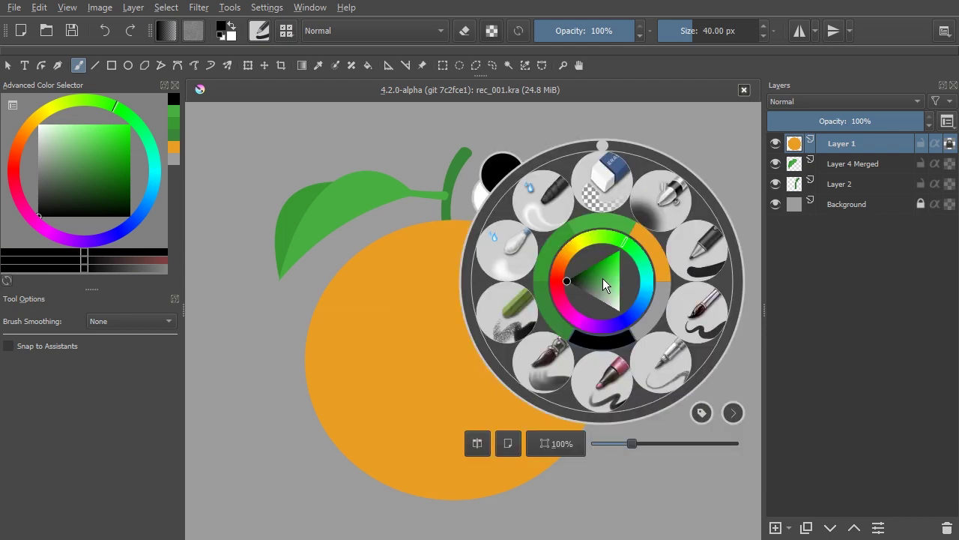
click(544, 367)
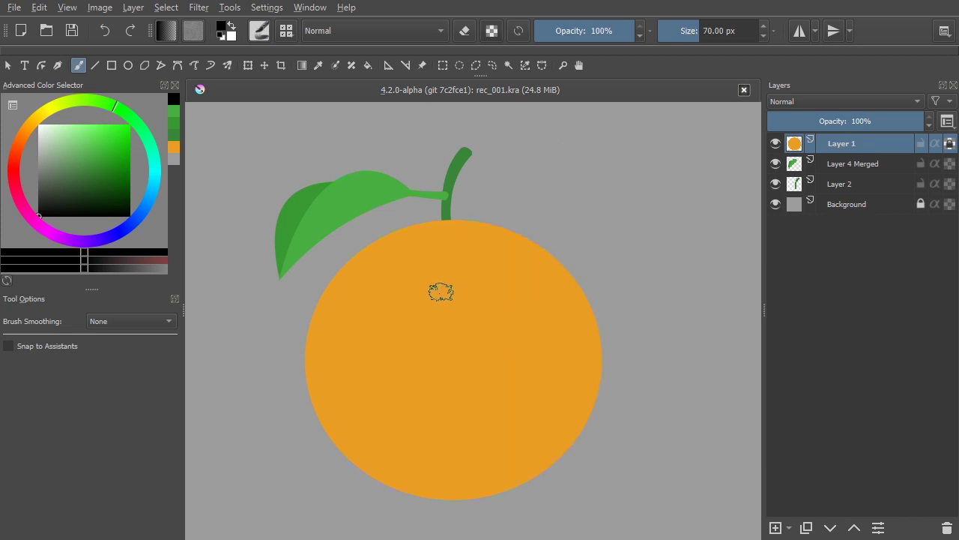
key(ctrl)
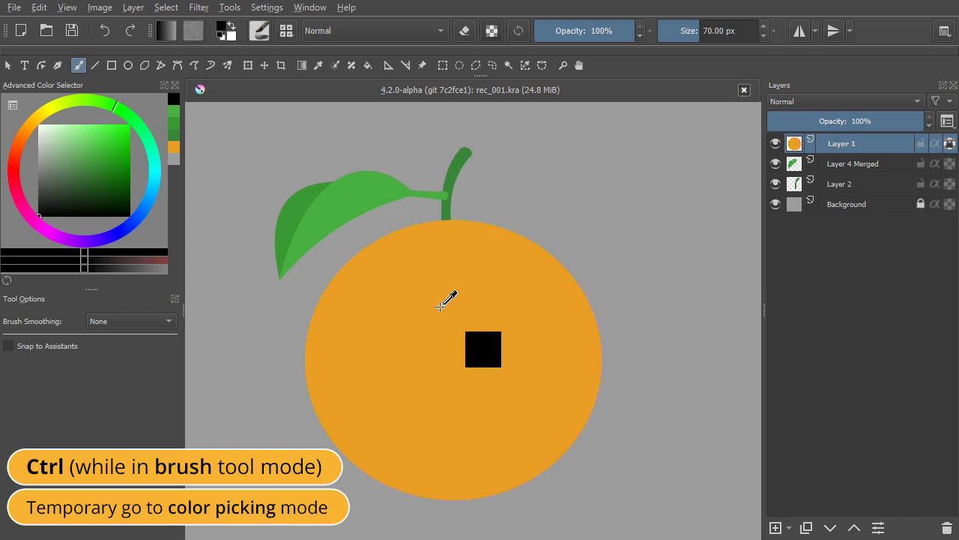
click(173, 148)
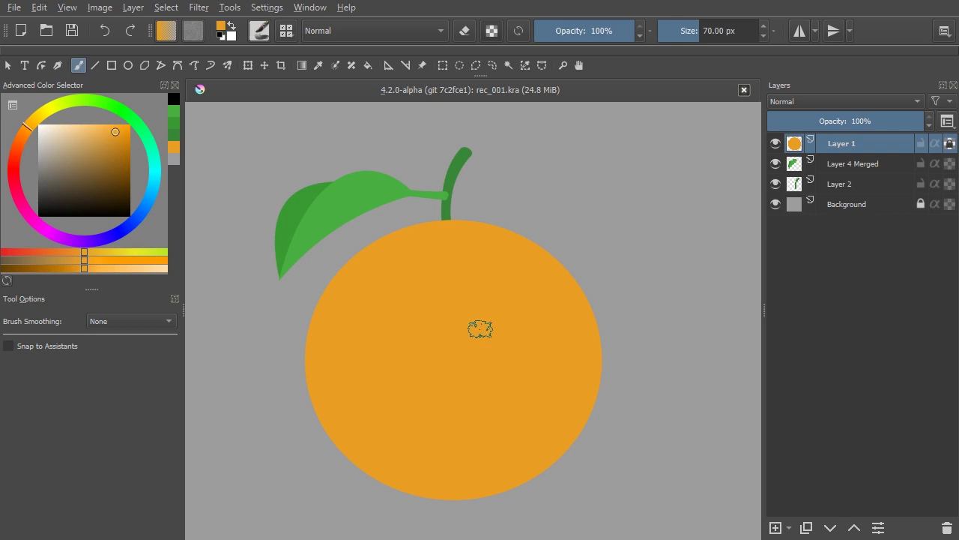
mouse_move(469, 341)
mouse_down()
mouse_move(472, 353)
mouse_move(480, 298)
mouse_up()
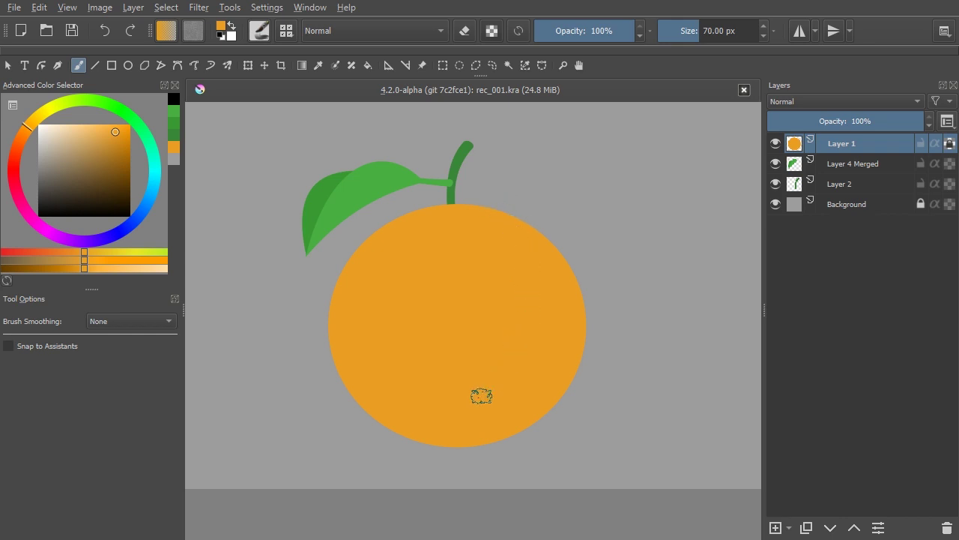
drag(383, 439, 441, 387)
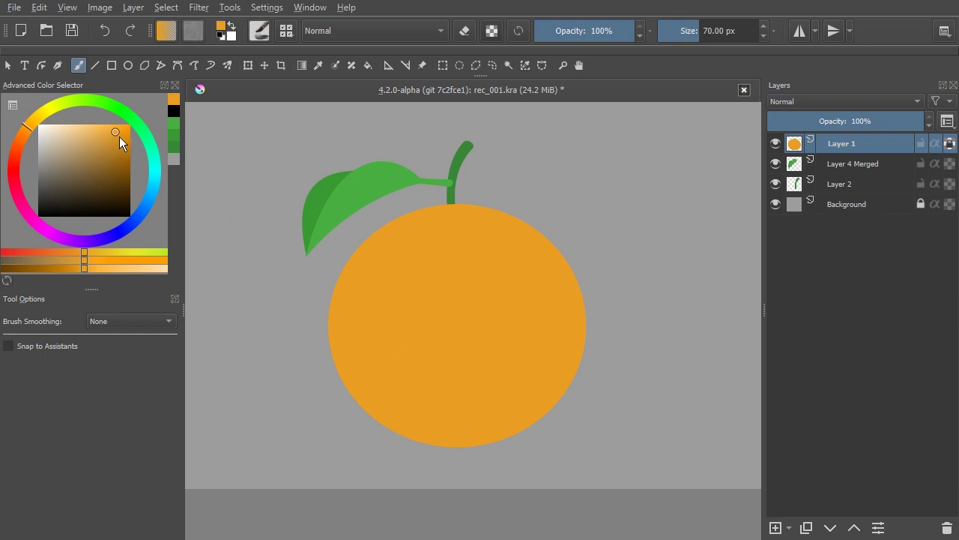
key(k)
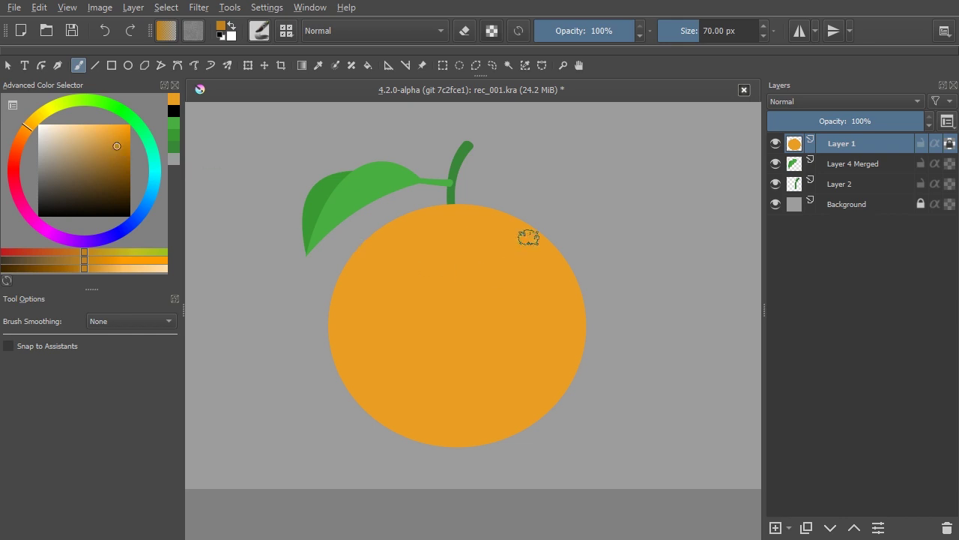
Paint darker orange shading along the orange's right and lower edges, darkening once more.
mouse_move(511, 217)
mouse_down()
mouse_move(547, 216)
mouse_move(349, 411)
mouse_up()
mouse_move(501, 363)
mouse_down()
mouse_move(546, 318)
mouse_move(428, 400)
mouse_move(392, 407)
mouse_up()
mouse_move(555, 280)
mouse_down()
mouse_move(556, 349)
mouse_move(418, 457)
mouse_up()
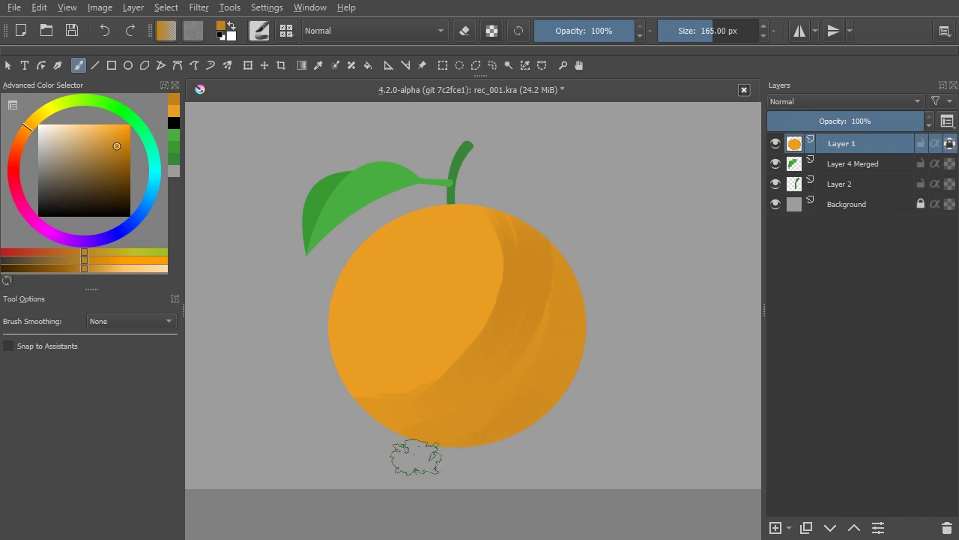
mouse_move(536, 341)
mouse_down()
mouse_move(454, 426)
mouse_move(548, 327)
mouse_move(467, 446)
mouse_move(417, 439)
mouse_move(507, 359)
mouse_move(450, 392)
mouse_move(548, 257)
mouse_move(493, 232)
mouse_move(475, 335)
mouse_up()
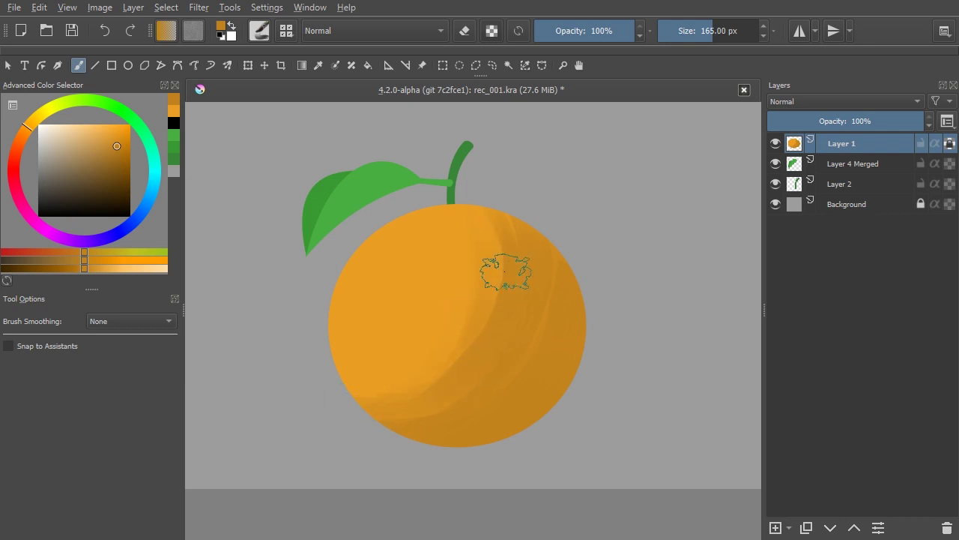
key(k)
mouse_move(534, 266)
mouse_down()
mouse_move(561, 261)
mouse_move(536, 364)
mouse_move(435, 433)
mouse_move(552, 310)
mouse_move(583, 317)
mouse_move(418, 455)
mouse_move(567, 336)
mouse_move(510, 439)
mouse_move(478, 442)
mouse_up()
drag(562, 246, 547, 250)
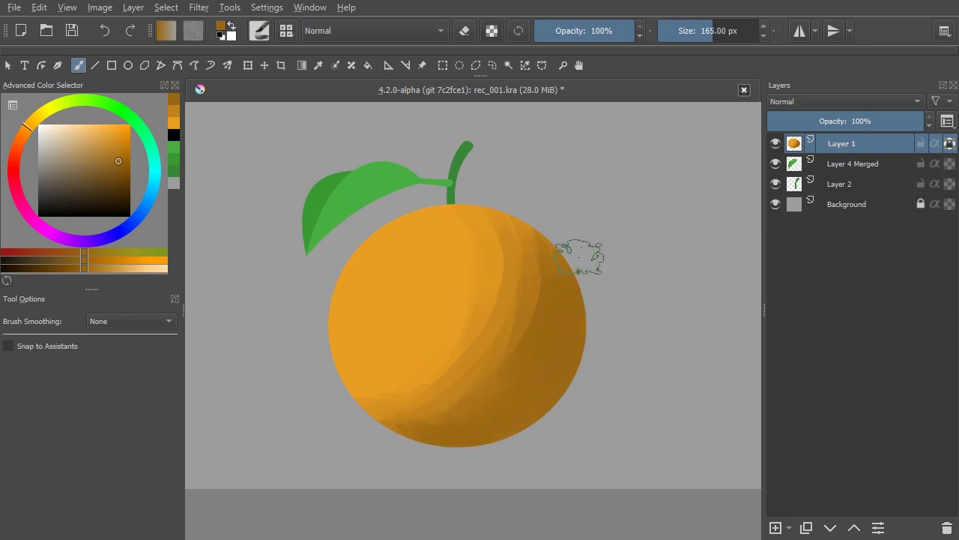
Smooth the shading into a soft gradient with a blender brush preset.
right_click(556, 303)
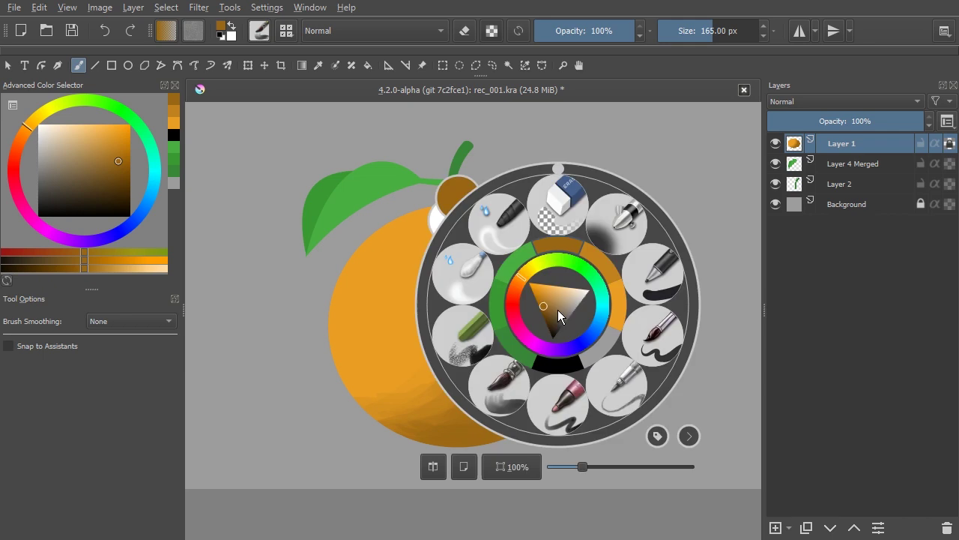
click(471, 274)
mouse_move(475, 270)
mouse_down()
mouse_move(507, 278)
mouse_move(524, 246)
mouse_move(529, 268)
mouse_move(502, 375)
mouse_move(445, 403)
mouse_move(387, 382)
mouse_move(462, 322)
mouse_move(485, 261)
mouse_move(456, 353)
mouse_move(348, 338)
mouse_move(531, 278)
mouse_move(473, 428)
mouse_move(499, 332)
mouse_move(434, 347)
mouse_move(542, 257)
mouse_move(442, 397)
mouse_up()
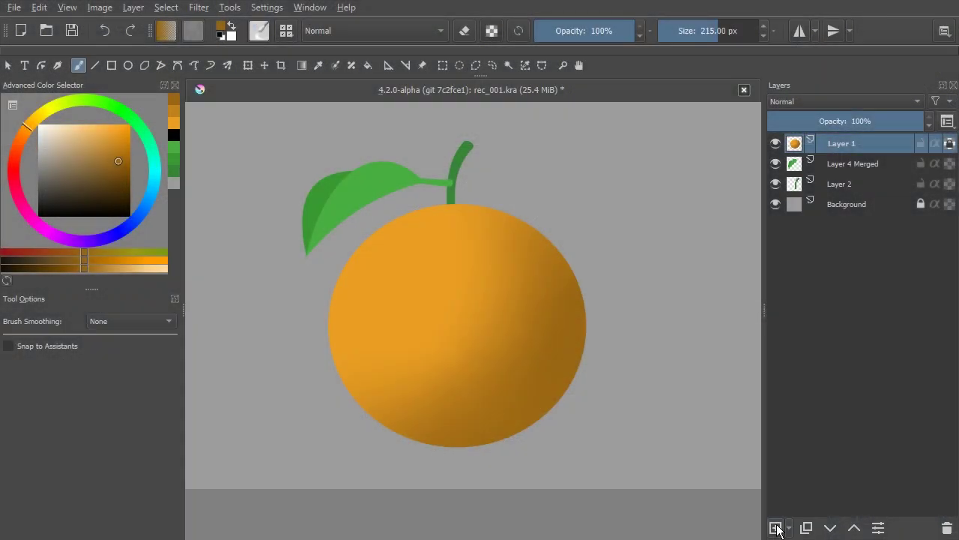
Create Layer 5 above the orange body and choose a pale near-white colour.
click(777, 528)
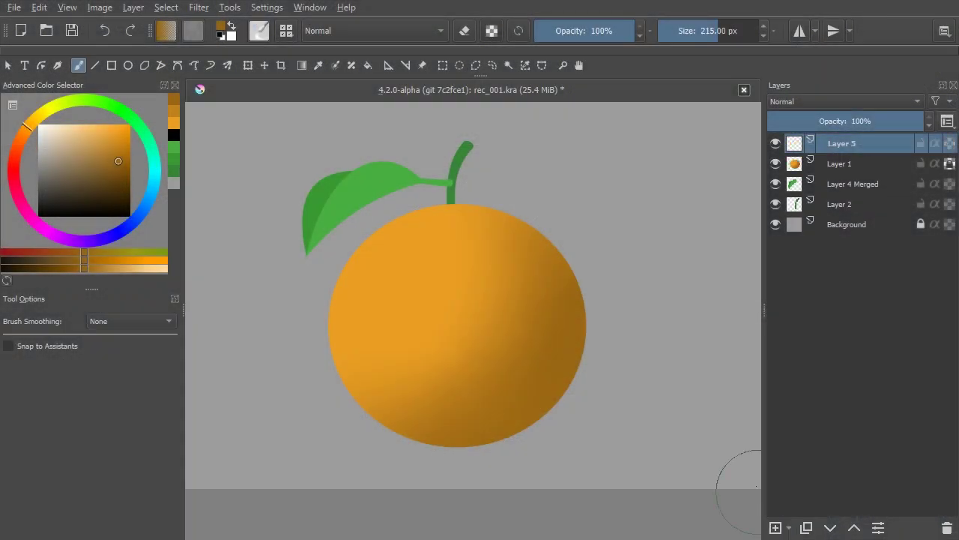
drag(445, 317, 441, 285)
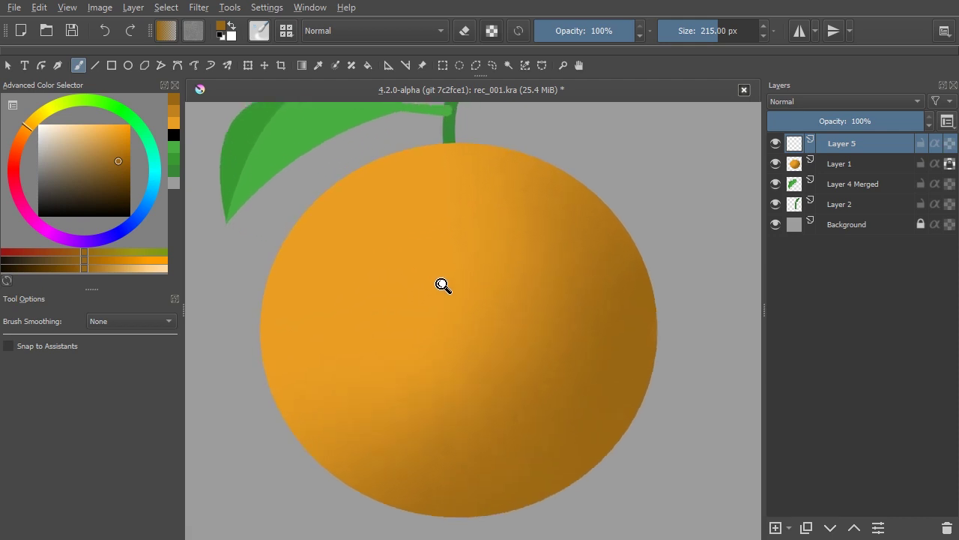
click(44, 134)
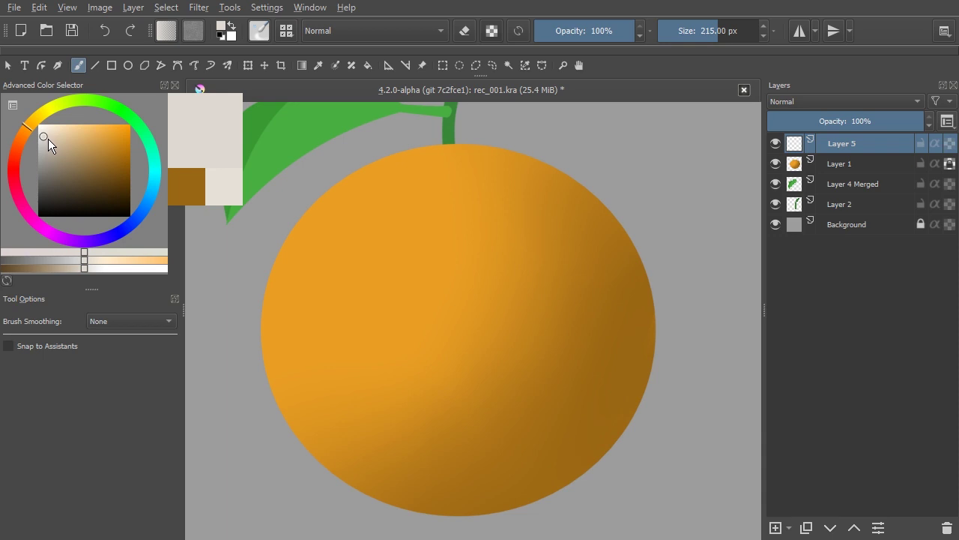
Draw a 214 by 214 px off-white circle on Layer 5 left of centre.
click(128, 66)
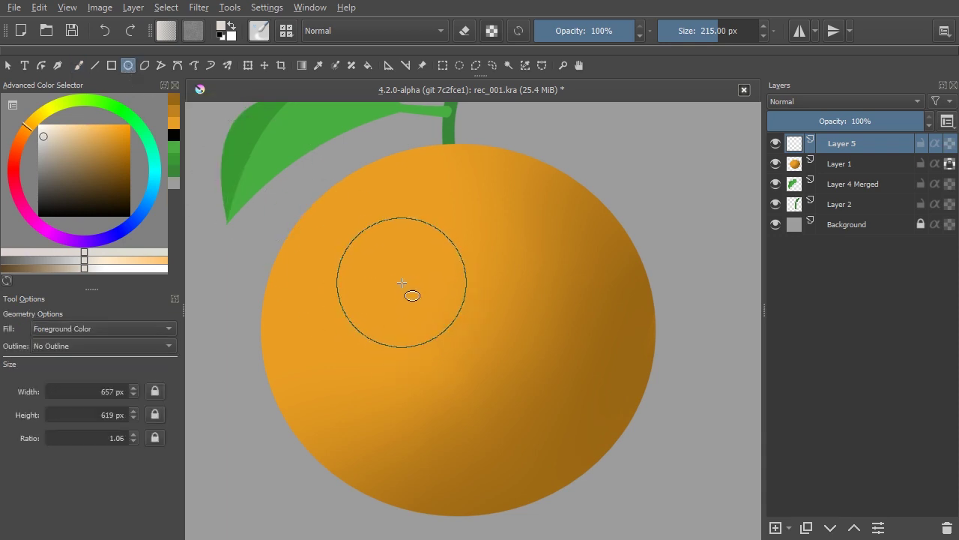
drag(387, 260, 525, 391)
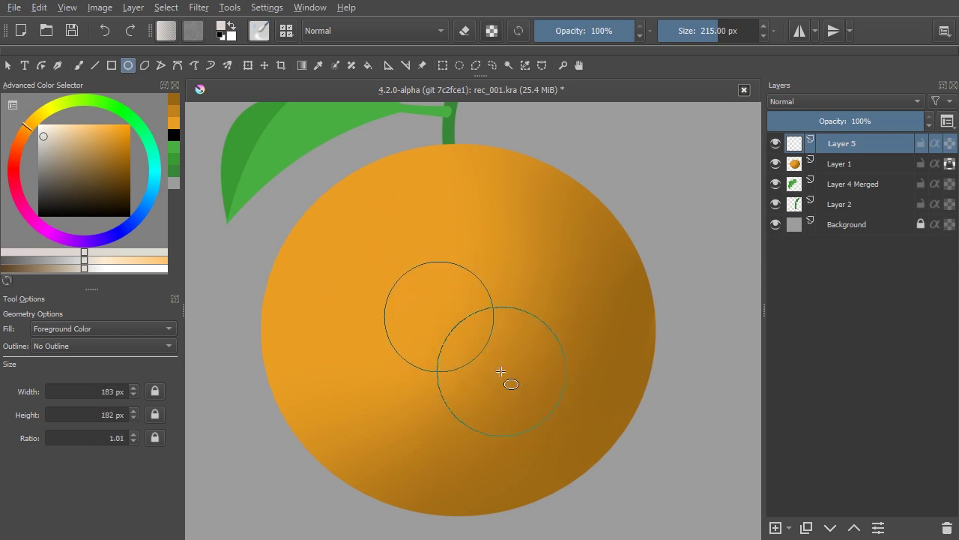
drag(526, 390, 524, 388)
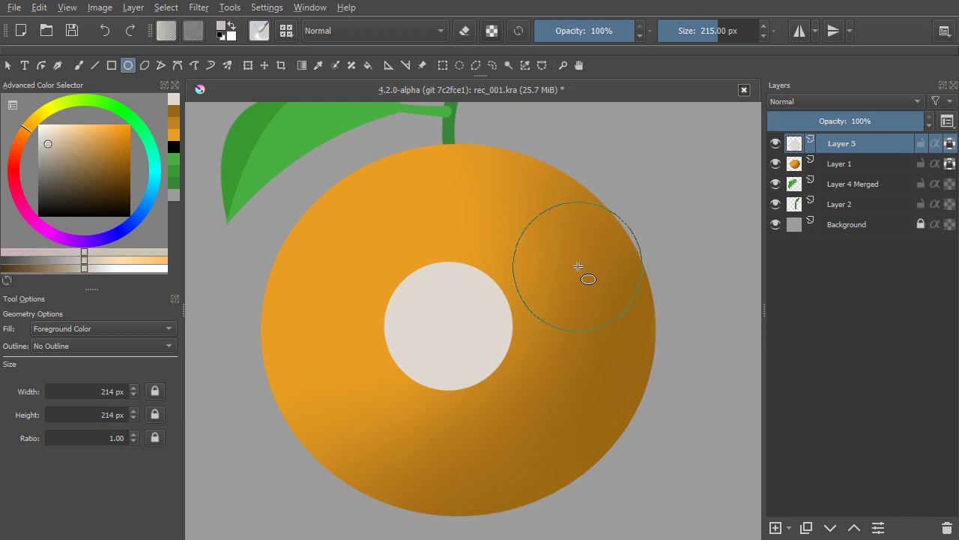
key(b)
right_click(577, 268)
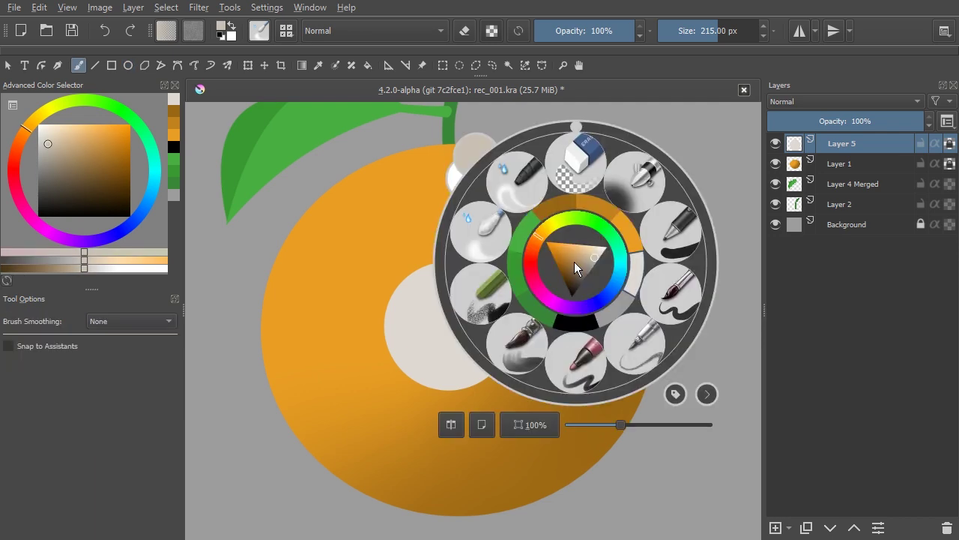
Paint greyish shading on the eye's lower-right rim with a 47 px soft brush.
click(637, 192)
key(bracketleft)
key(bracketleft)
key(bracketleft)
key(bracketleft)
key(bracketleft)
key(bracketleft)
key(bracketleft)
key(bracketleft)
mouse_move(497, 312)
mouse_down()
mouse_move(466, 294)
mouse_move(380, 325)
mouse_move(417, 396)
mouse_move(514, 291)
mouse_move(441, 389)
mouse_move(488, 285)
mouse_up()
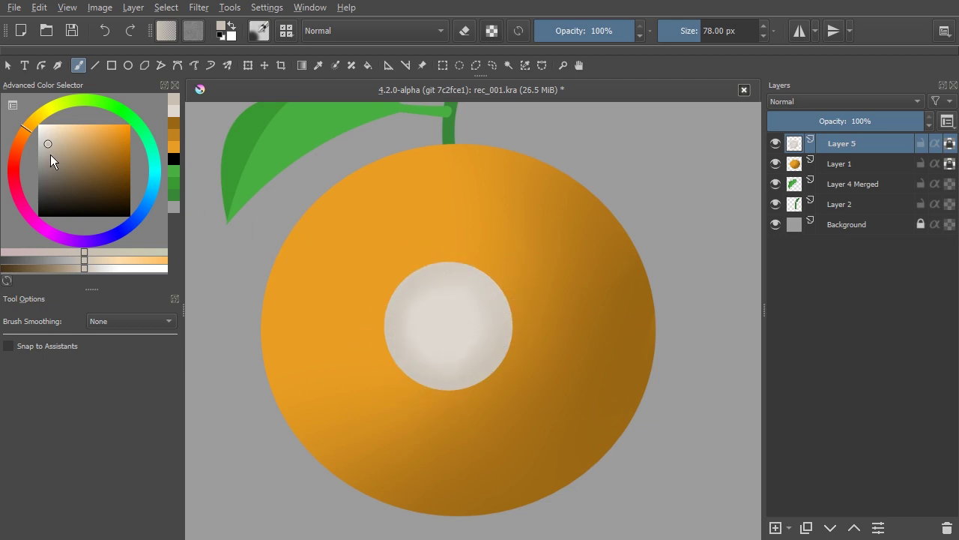
drag(52, 153, 54, 161)
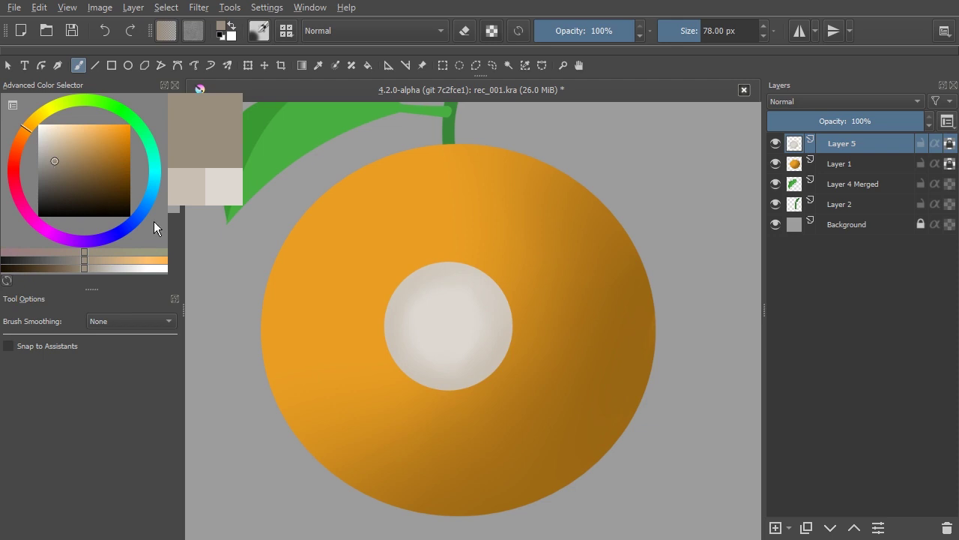
mouse_move(495, 270)
mouse_down()
mouse_move(387, 297)
mouse_move(404, 374)
mouse_up()
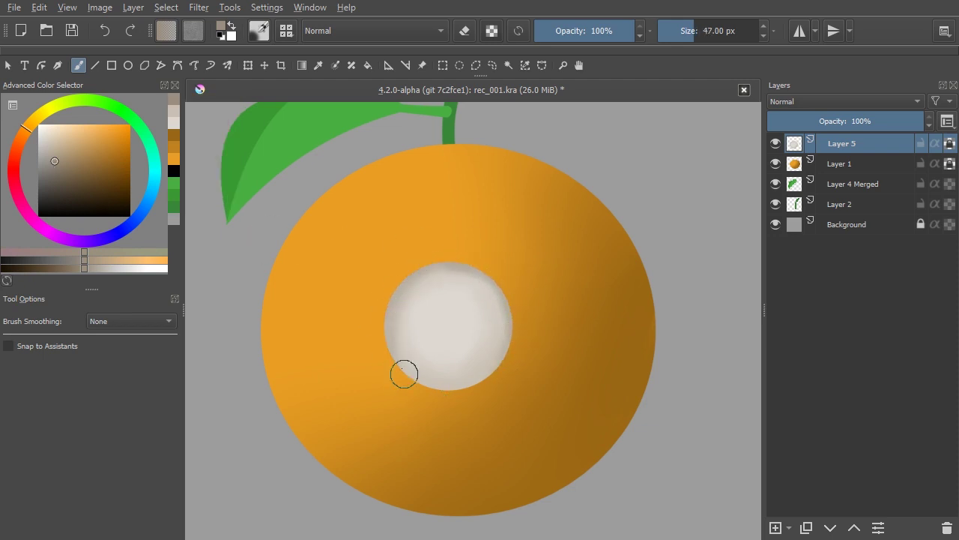
drag(470, 380, 514, 305)
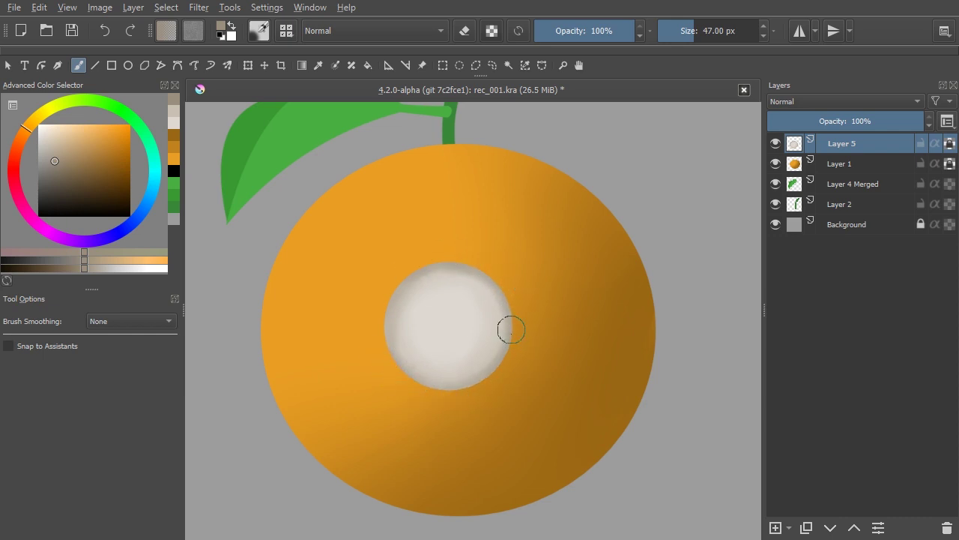
Blend the white disc's edges using a 110 px blender brush.
drag(531, 287, 508, 306)
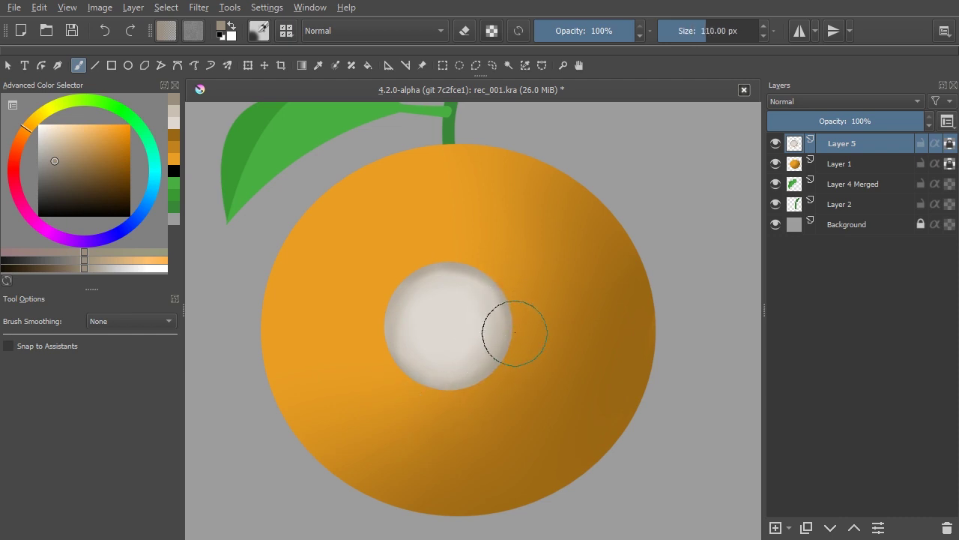
right_click(523, 315)
click(445, 297)
mouse_move(439, 289)
mouse_down()
mouse_move(446, 306)
mouse_move(456, 301)
mouse_move(439, 289)
mouse_move(432, 317)
mouse_move(458, 342)
mouse_move(447, 302)
mouse_up()
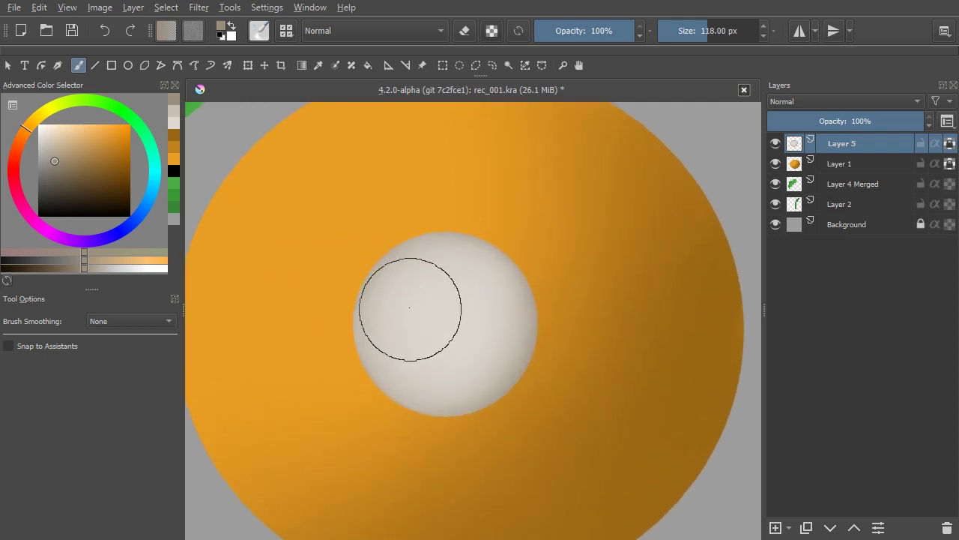
Dab a round near-black pupil on the left side of the eye.
click(47, 205)
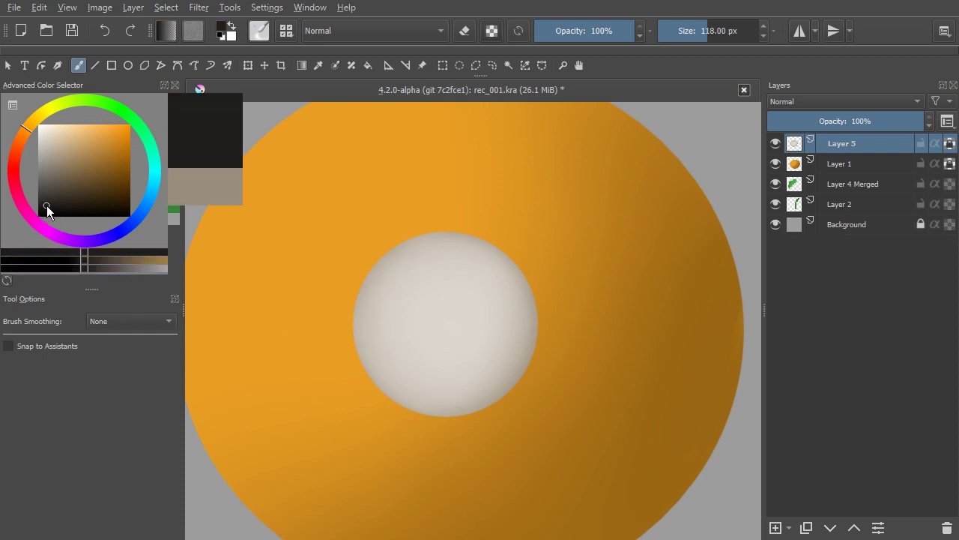
right_click(485, 305)
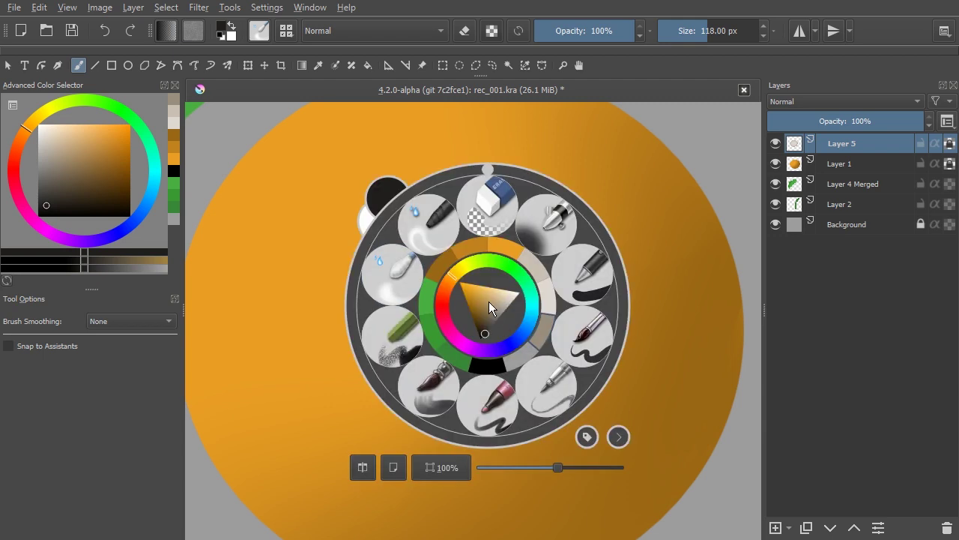
click(583, 272)
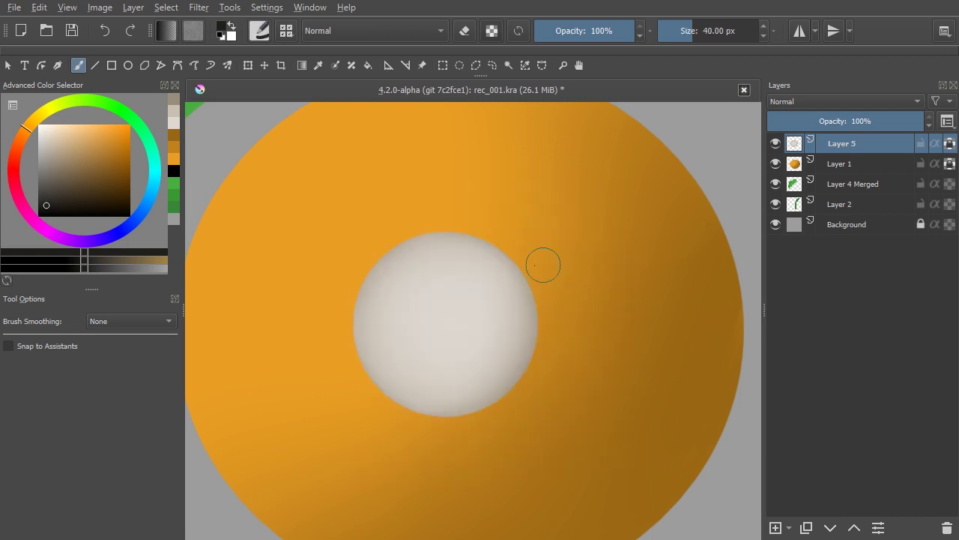
click(404, 310)
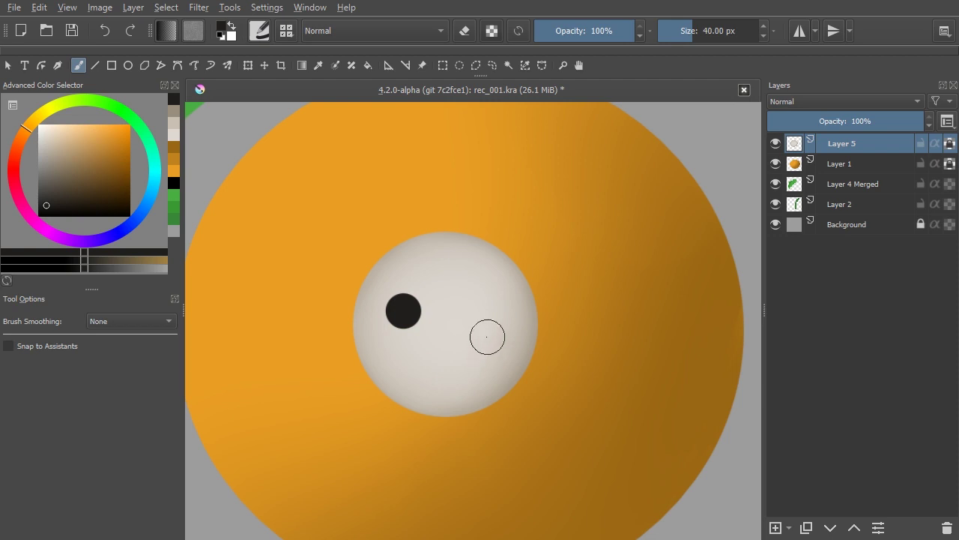
Paint white shine spots on the eye's right with a 28 px white brush.
right_click(483, 313)
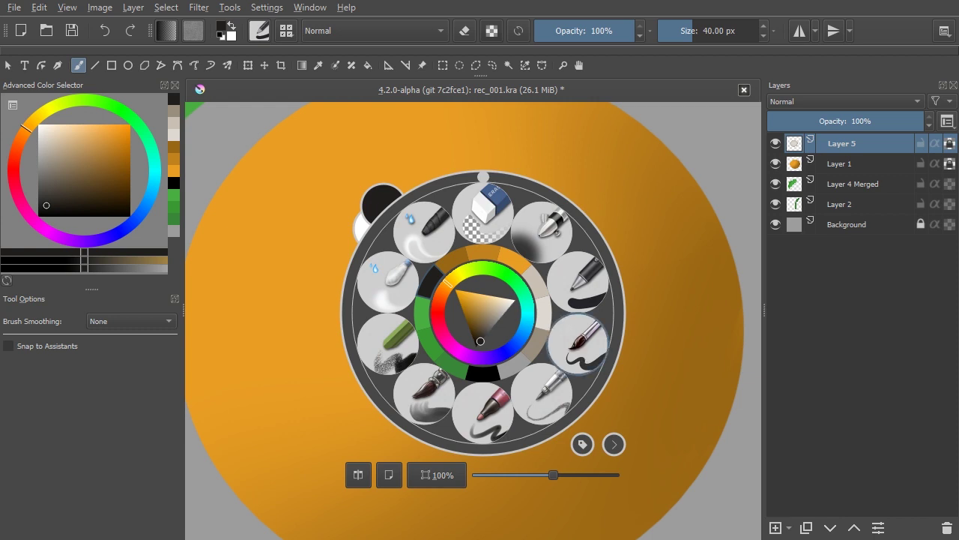
click(578, 345)
drag(50, 143, 31, 124)
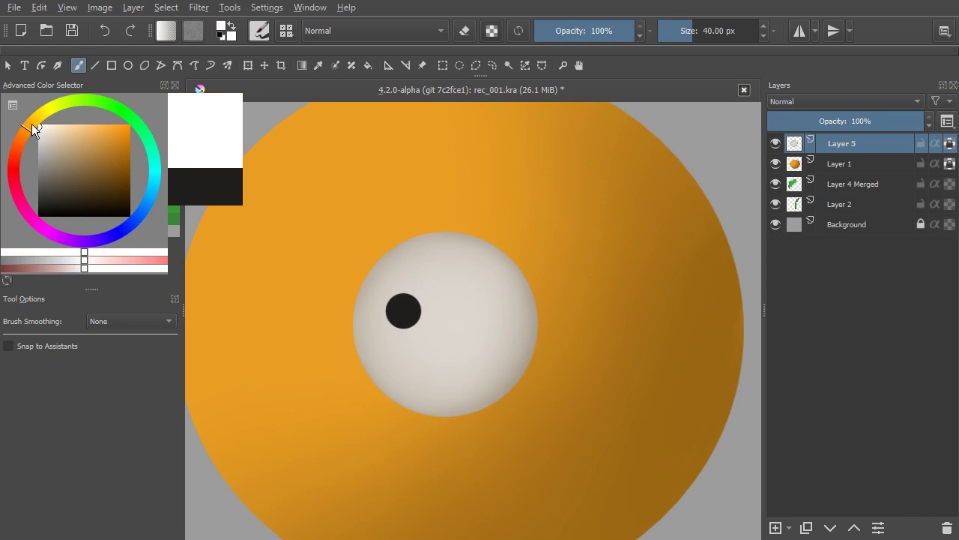
drag(488, 310, 480, 305)
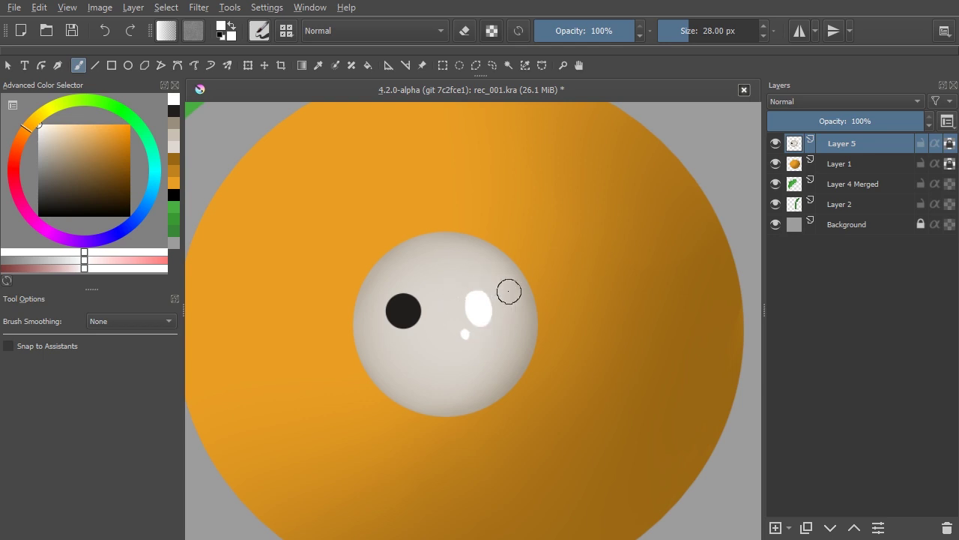
mouse_move(471, 274)
mouse_down()
mouse_move(461, 341)
mouse_move(474, 288)
mouse_up()
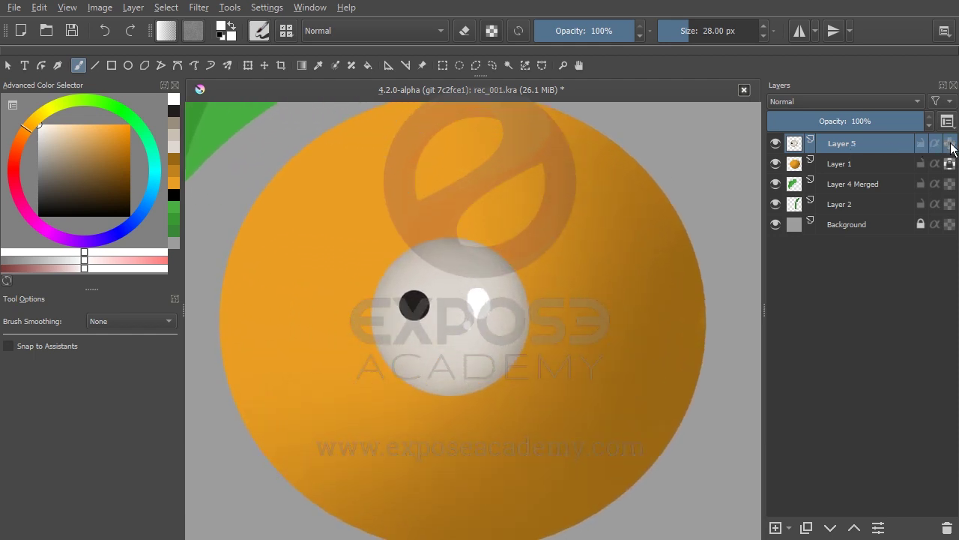
drag(542, 296, 552, 322)
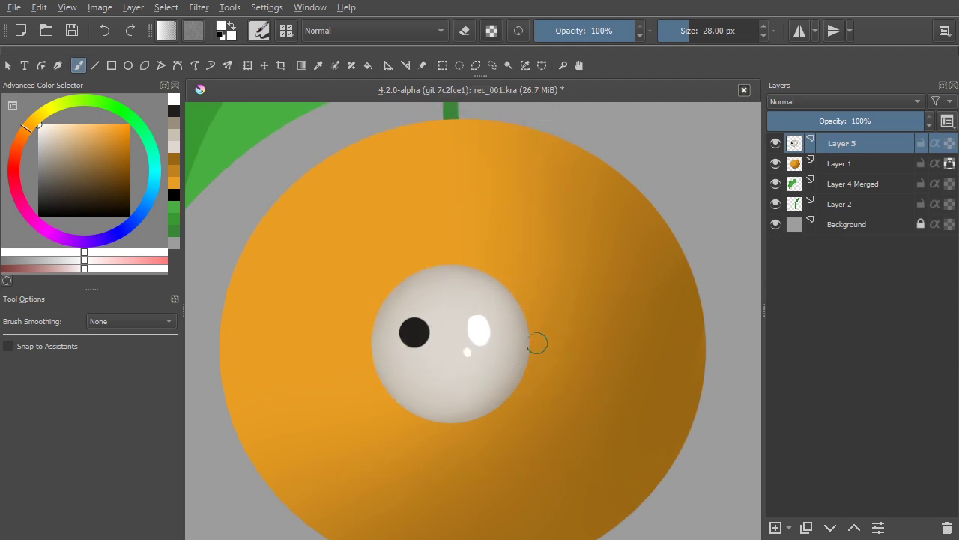
Scale the eye to about half size on the orange's upper left and duplicate its layer.
key(ctrl+t)
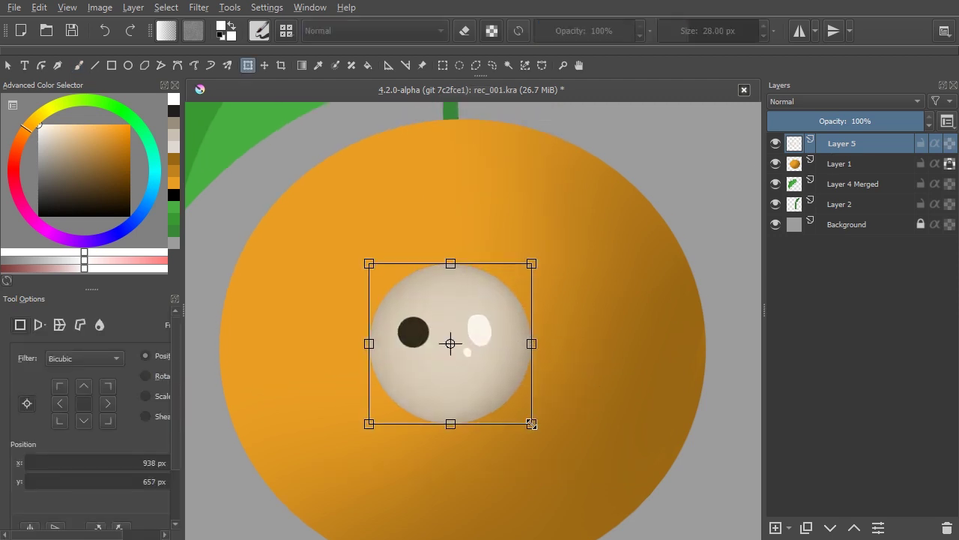
mouse_move(530, 422)
mouse_down()
mouse_move(495, 387)
mouse_move(309, 337)
mouse_up()
drag(414, 356, 379, 343)
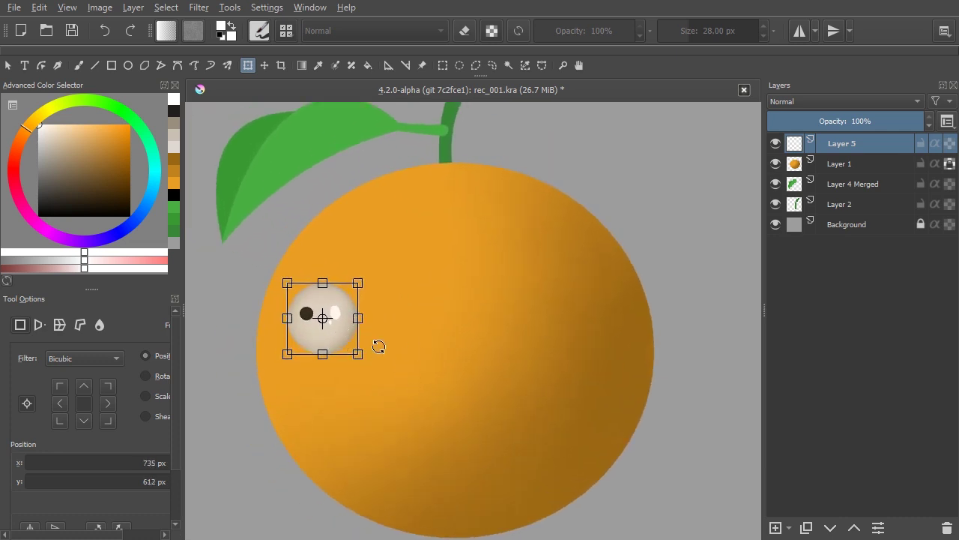
key(Return)
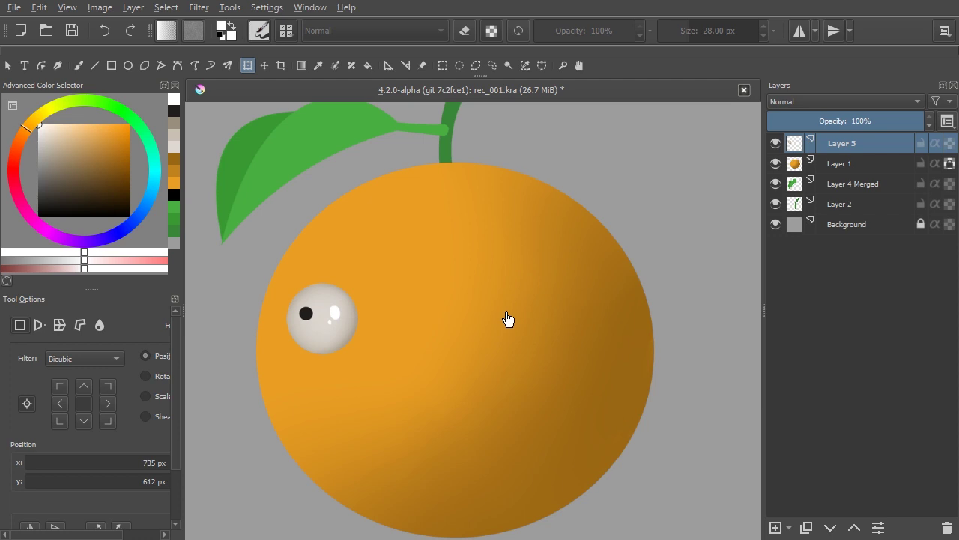
key(ctrl+j)
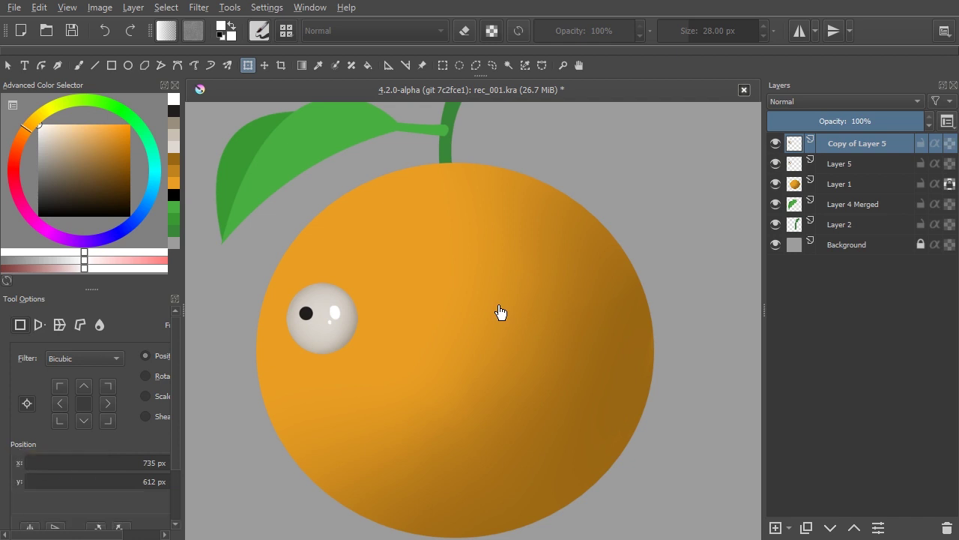
Drag the Copy of Layer 5 eye to the right of the first eye.
key(t)
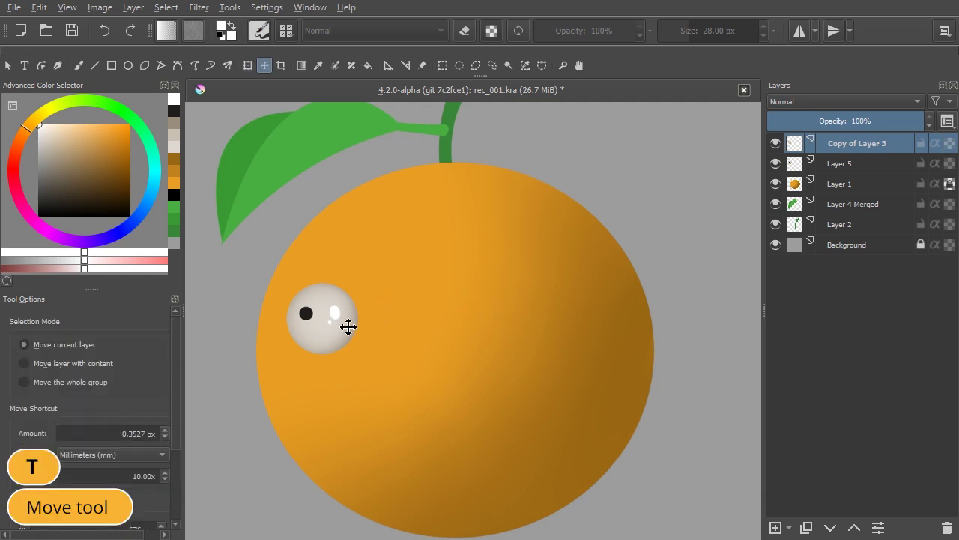
drag(330, 321, 440, 315)
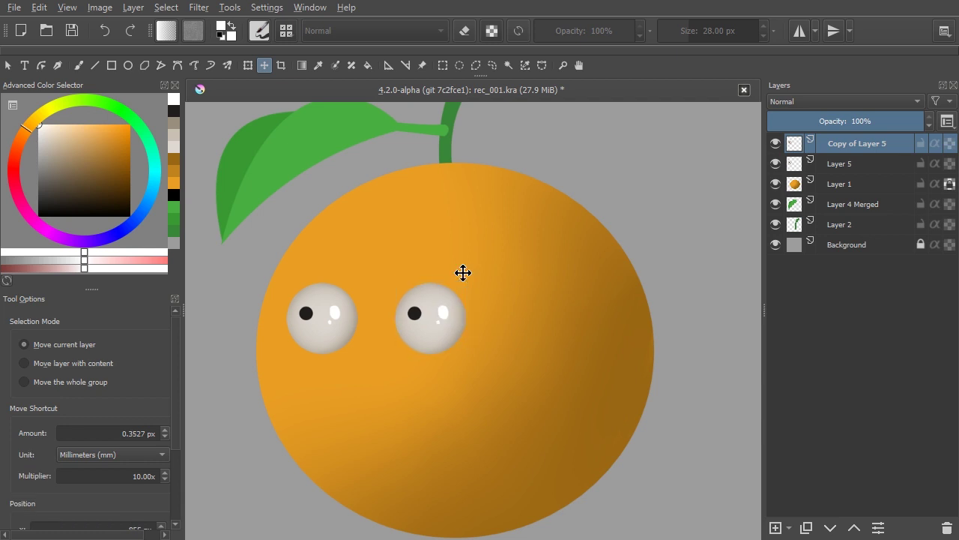
drag(514, 349, 510, 389)
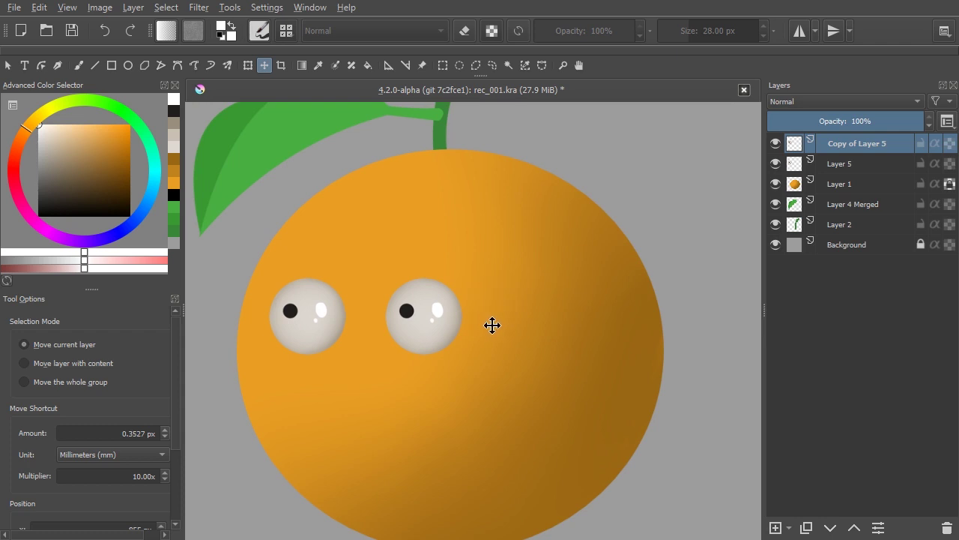
On new Layer 6, draw a 242 by 91 px orange ellipse over the right eye's top.
click(775, 528)
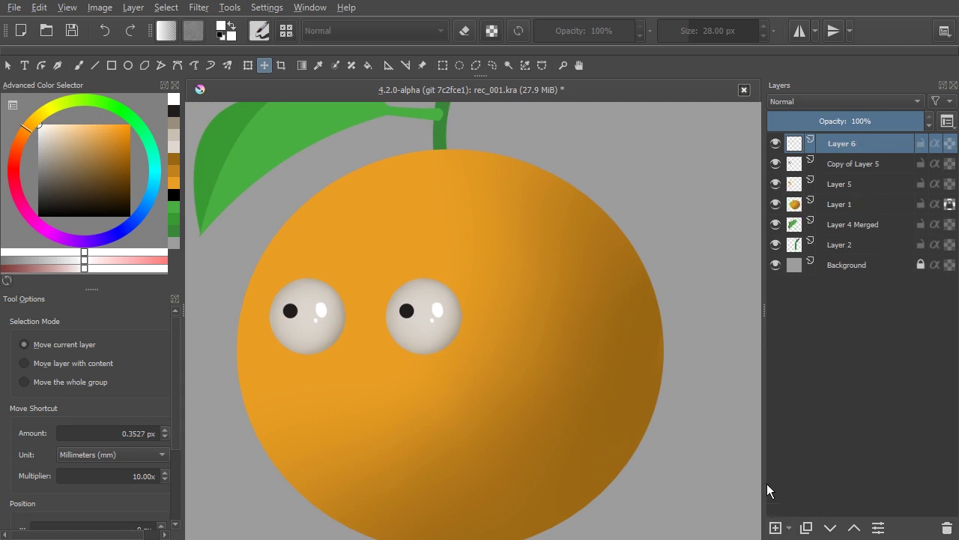
click(127, 66)
click(173, 184)
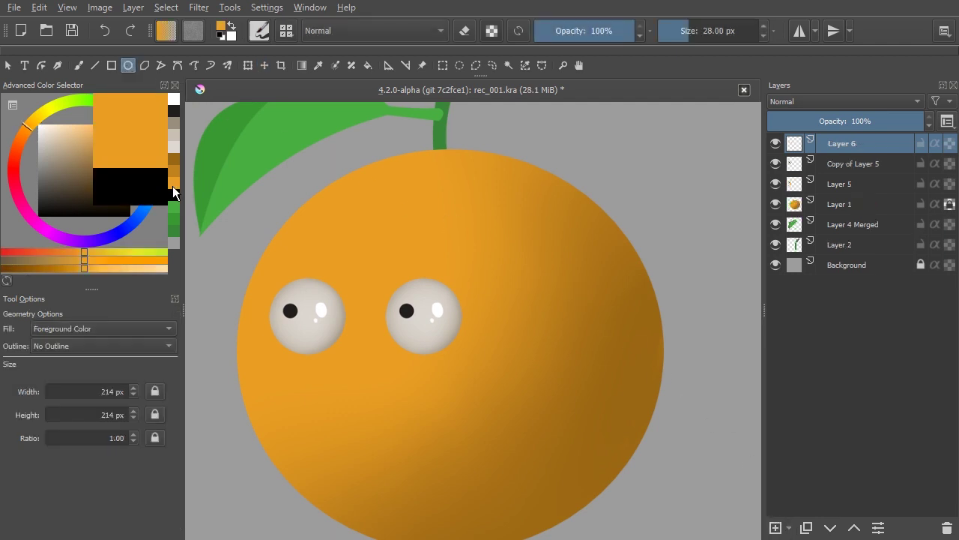
mouse_move(365, 241)
mouse_down()
mouse_move(522, 275)
mouse_move(524, 301)
mouse_up()
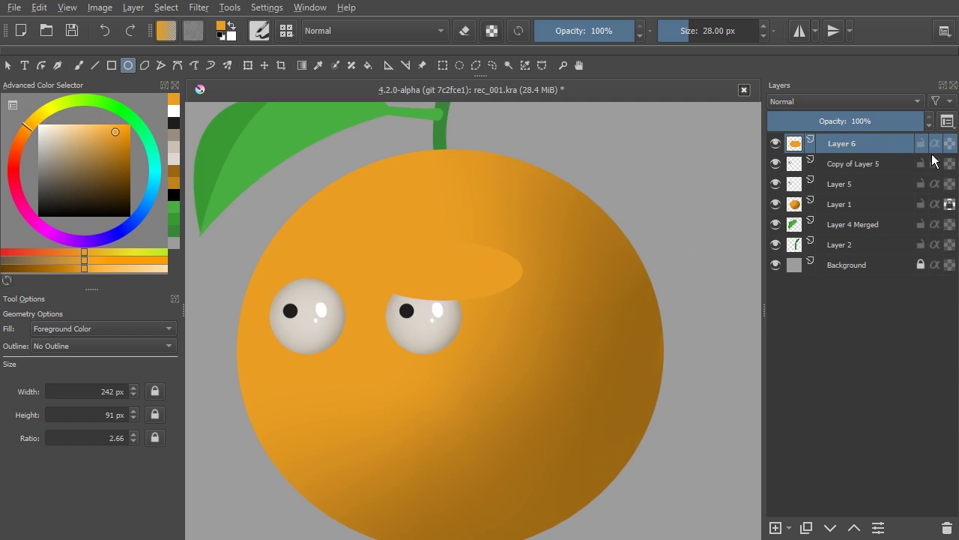
key(b)
right_click(458, 270)
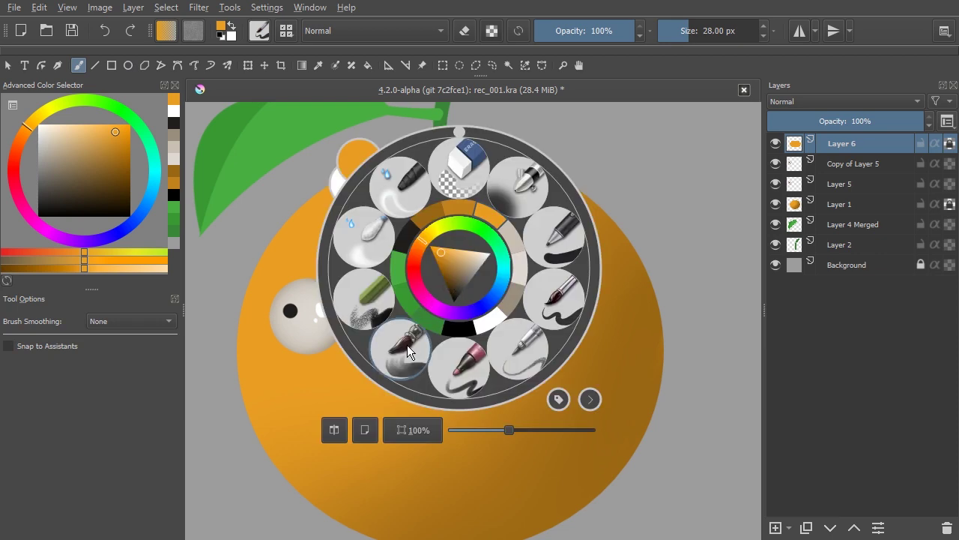
Shade the brow ellipse's left end and lower edge with darker orange.
click(402, 351)
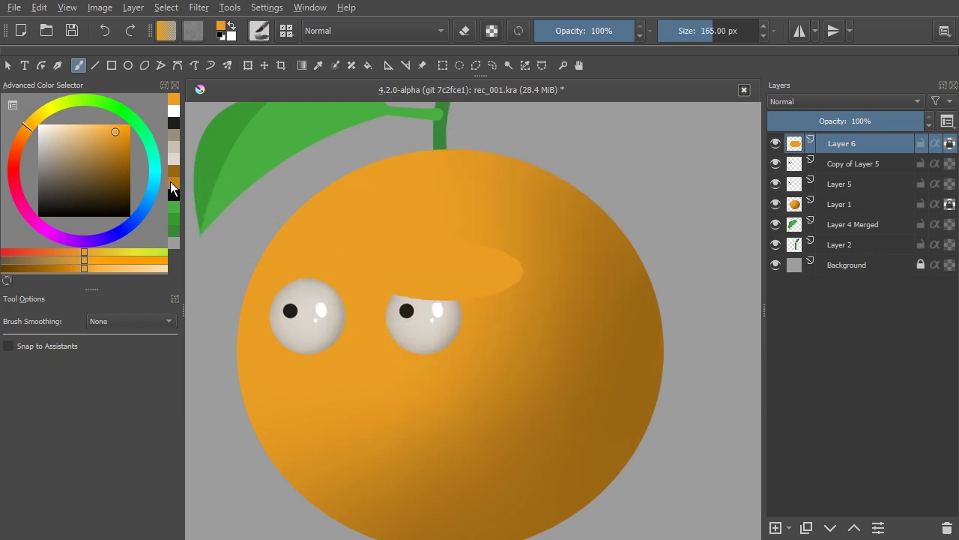
click(174, 183)
key(bracketleft)
key(bracketleft)
key(bracketleft)
key(bracketleft)
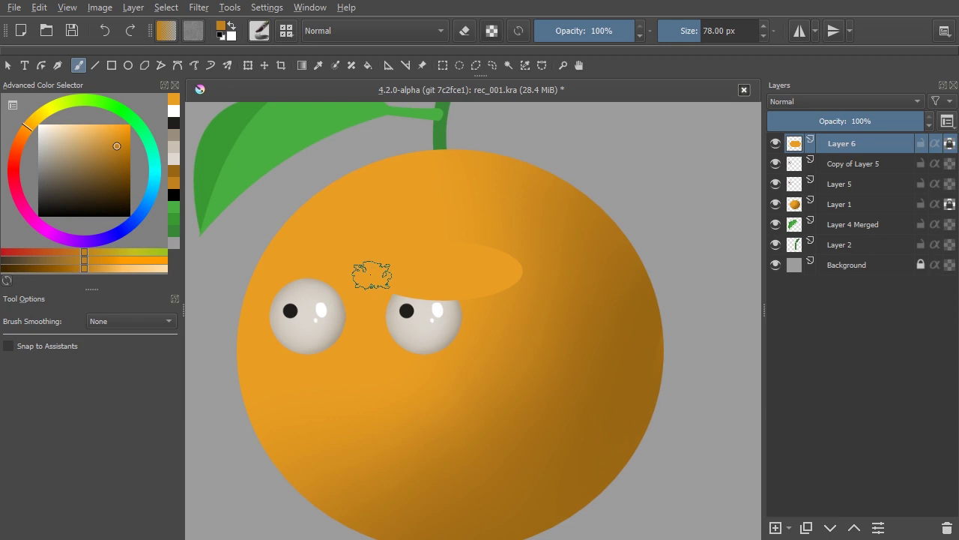
mouse_move(388, 280)
mouse_down()
mouse_move(514, 274)
mouse_move(393, 284)
mouse_up()
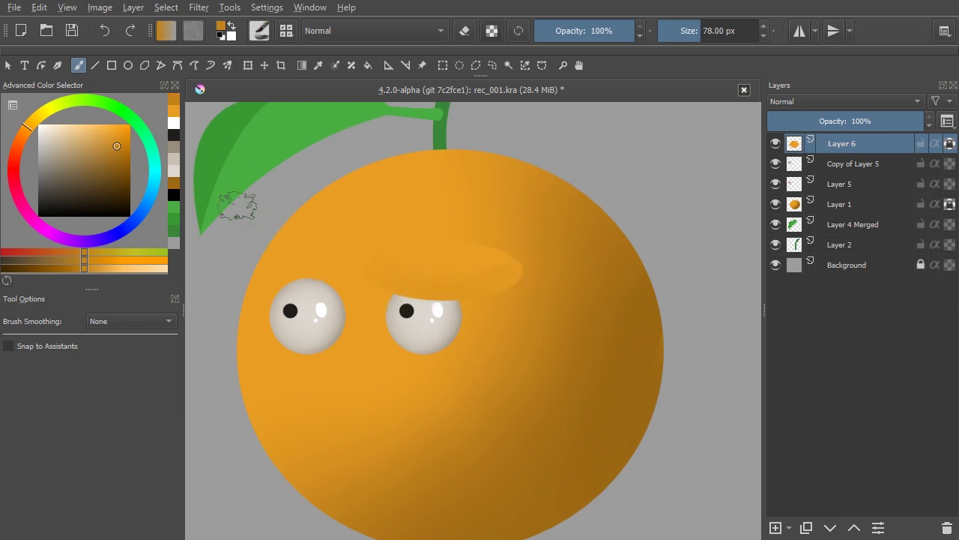
click(175, 189)
drag(343, 278, 368, 278)
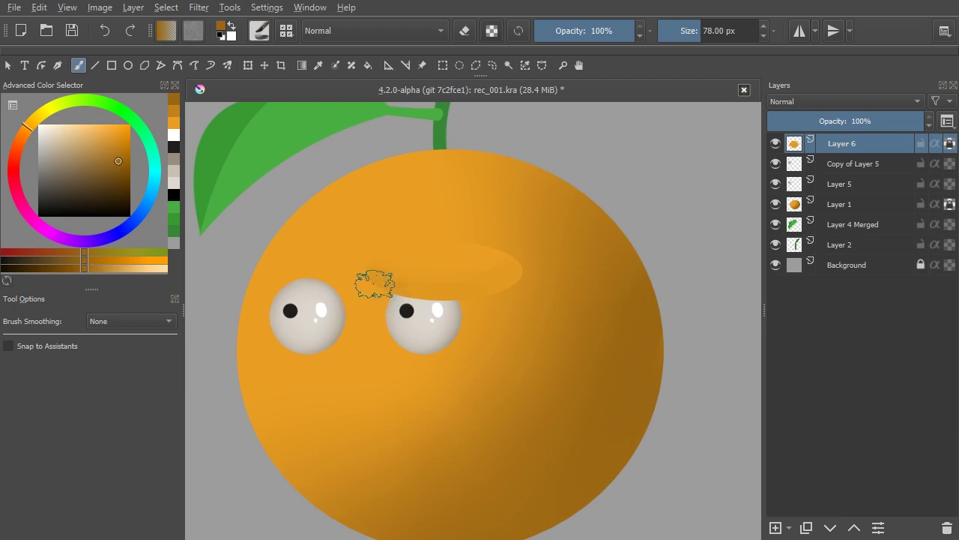
mouse_move(444, 304)
mouse_down()
mouse_move(418, 310)
mouse_move(518, 278)
mouse_move(392, 299)
mouse_move(501, 297)
mouse_move(460, 289)
mouse_move(472, 278)
mouse_move(389, 280)
mouse_move(518, 263)
mouse_move(442, 280)
mouse_move(450, 275)
mouse_up()
Sample the brow's orange, lighten it, and dab a highlight on top.
key(ctrl)
ctrl+click(454, 251)
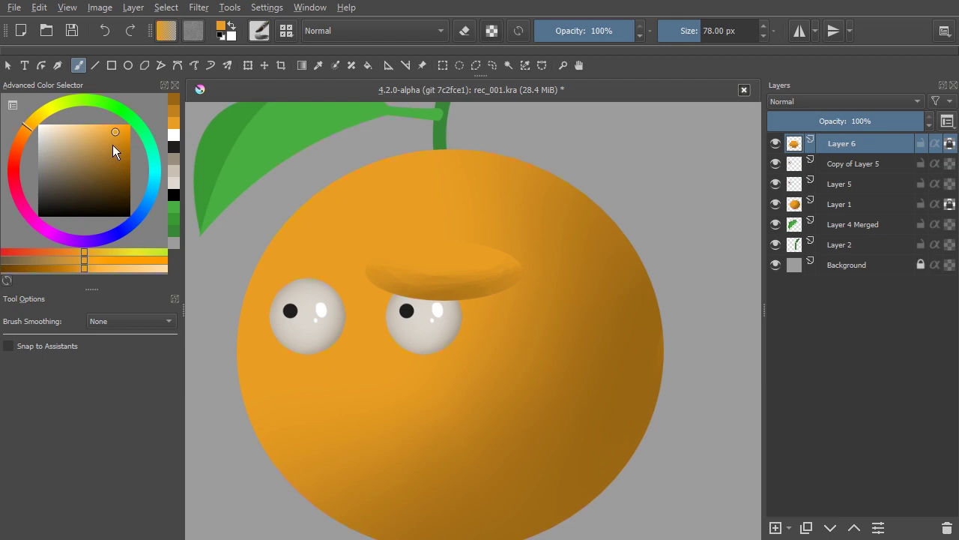
key(l)
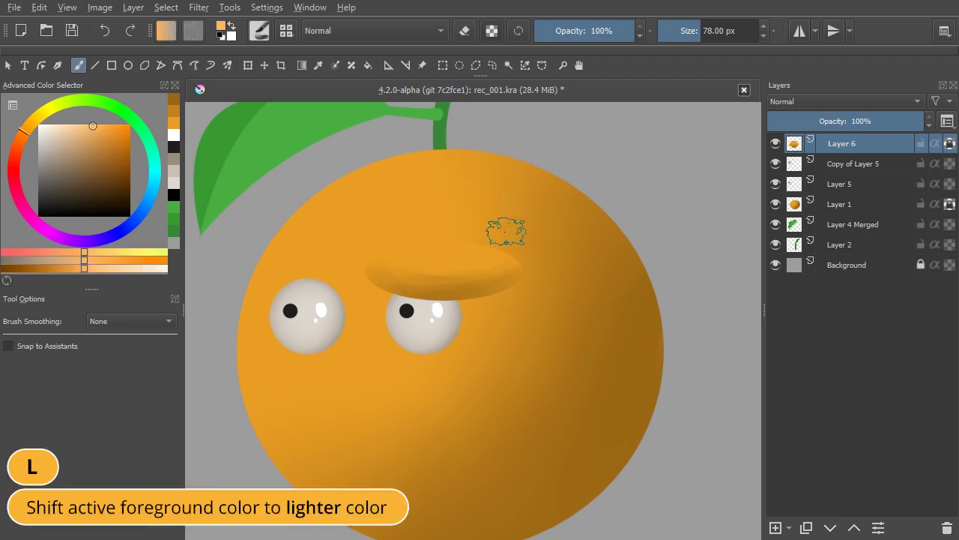
click(469, 241)
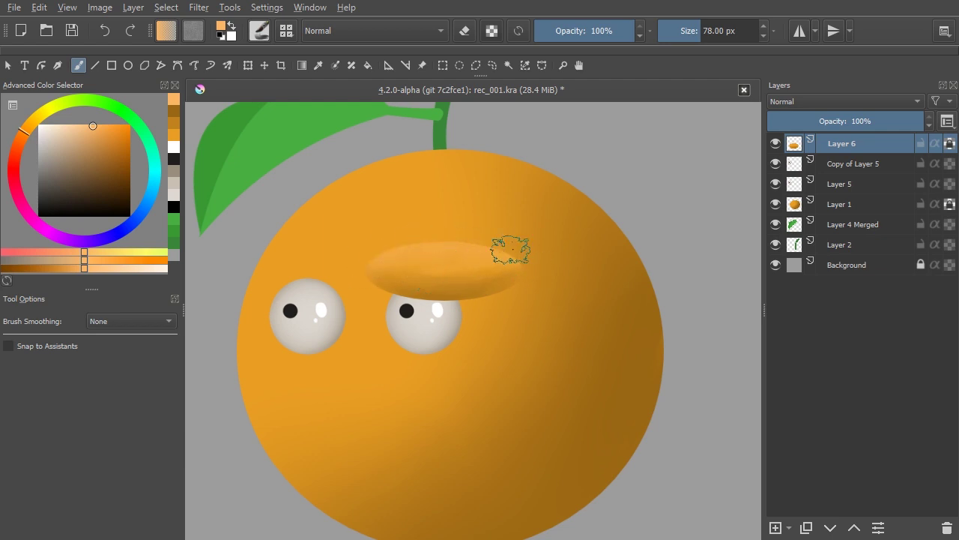
Switch to a different brush preset sized to 63 px.
scroll(449, 266, up, 1)
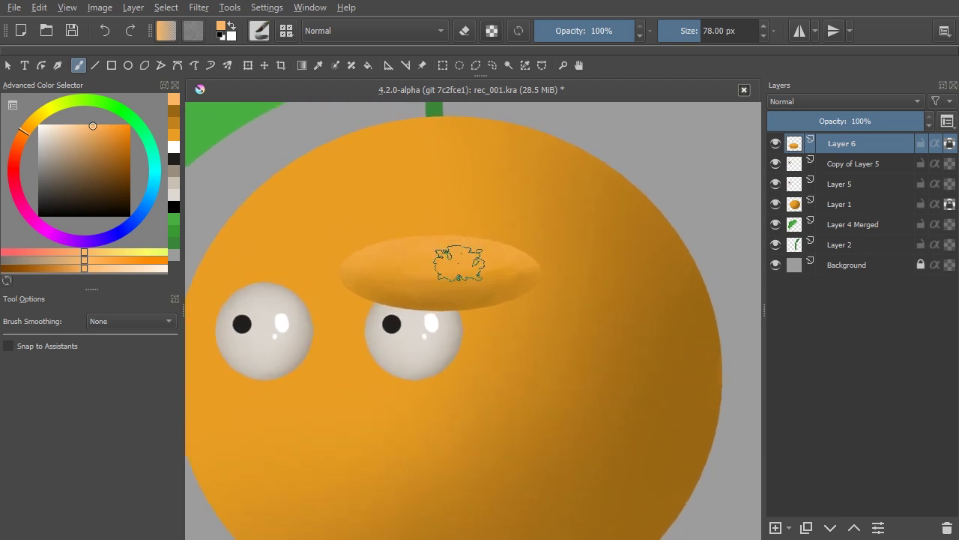
right_click(461, 282)
click(378, 248)
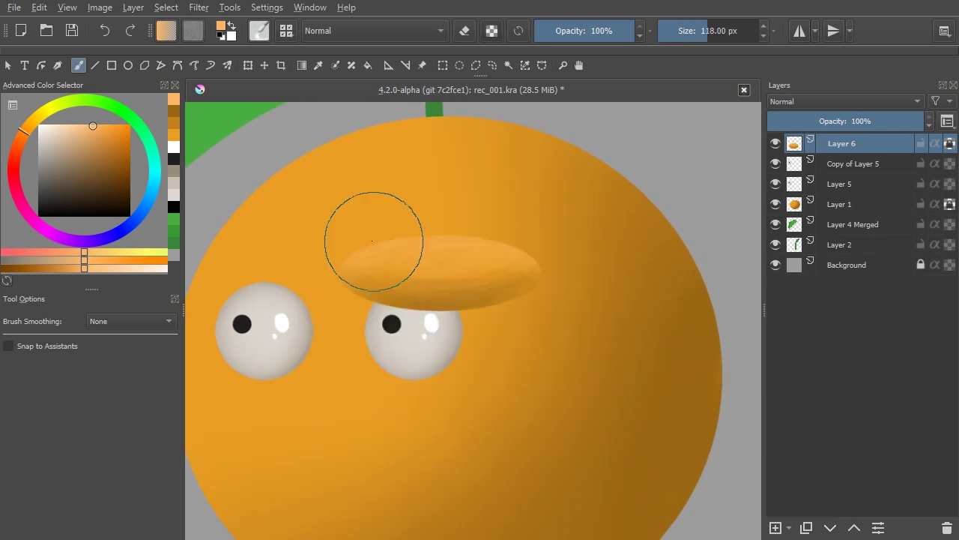
key([)
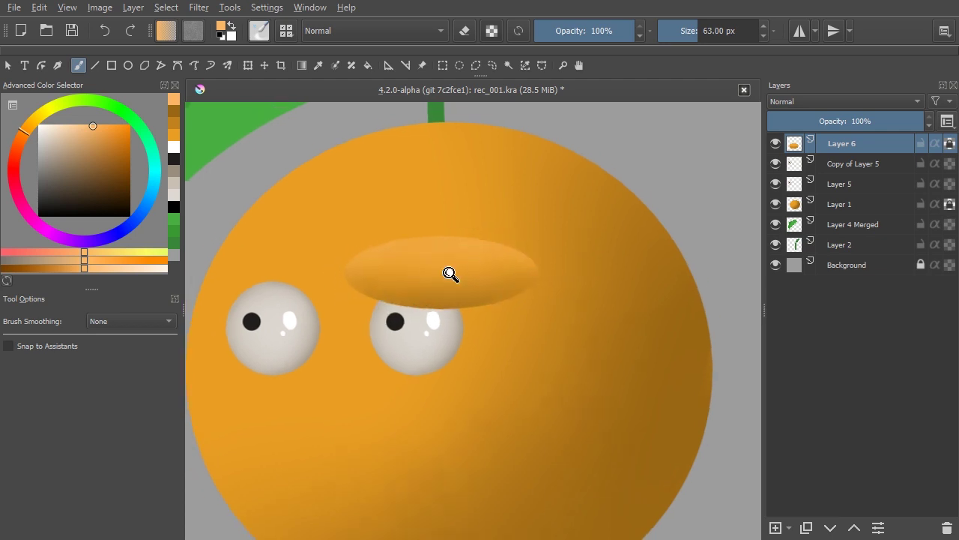
scroll(450, 272, down, 2)
scroll(442, 285, down, 1)
scroll(454, 278, up, 1)
scroll(450, 276, up, 2)
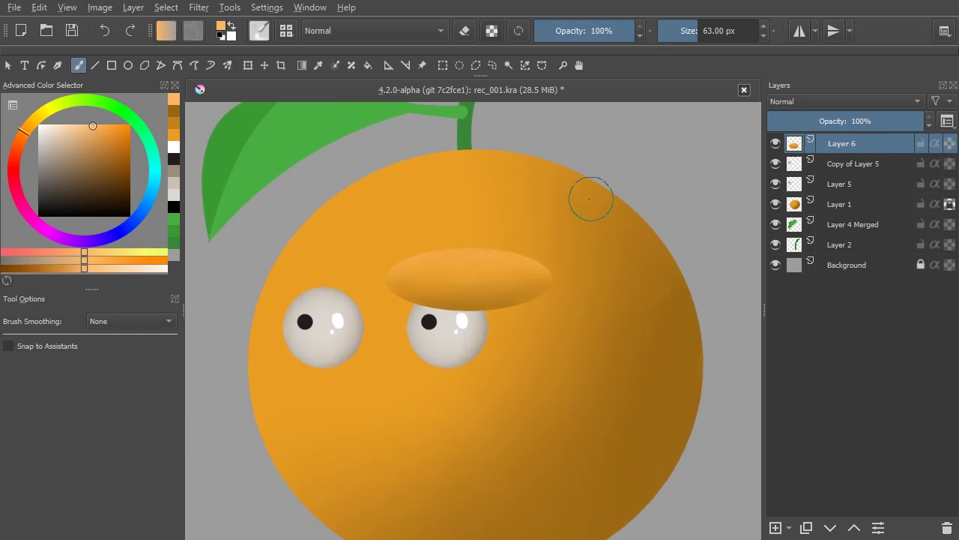
Rotate, raise and lengthen the brow so it tilts upward just above the right eye.
key(ctrl+t)
drag(566, 320, 569, 276)
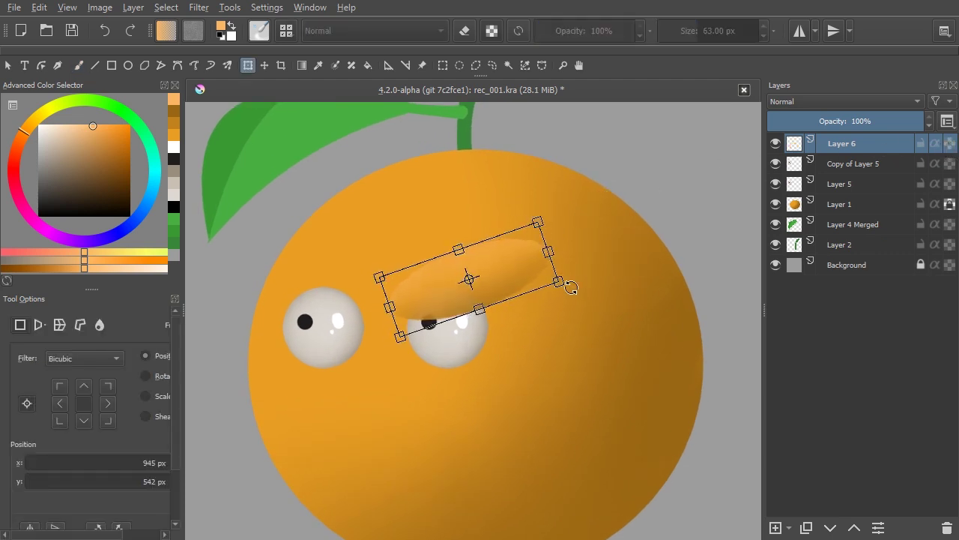
mouse_move(457, 253)
mouse_down()
mouse_move(452, 244)
mouse_move(471, 244)
mouse_up()
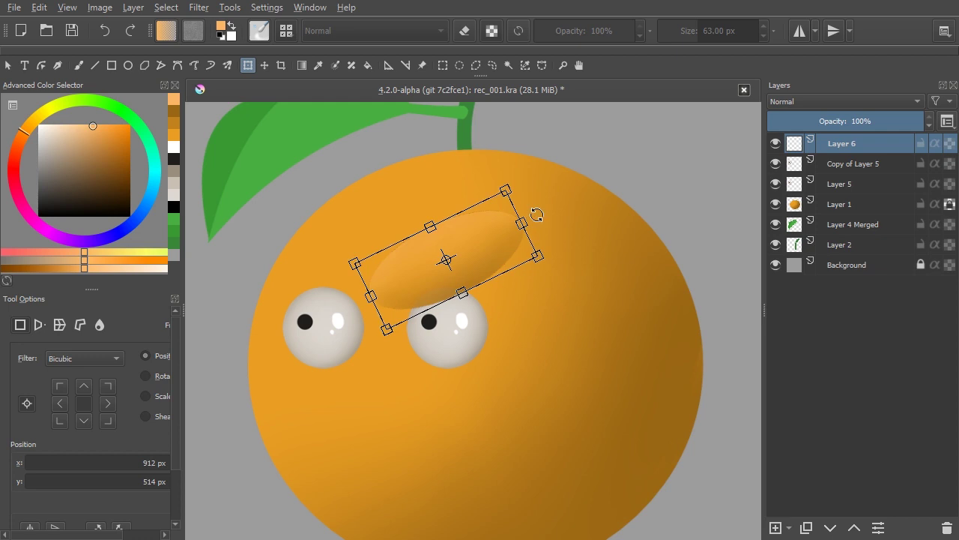
drag(523, 223, 523, 221)
drag(432, 227, 428, 223)
drag(570, 264, 568, 271)
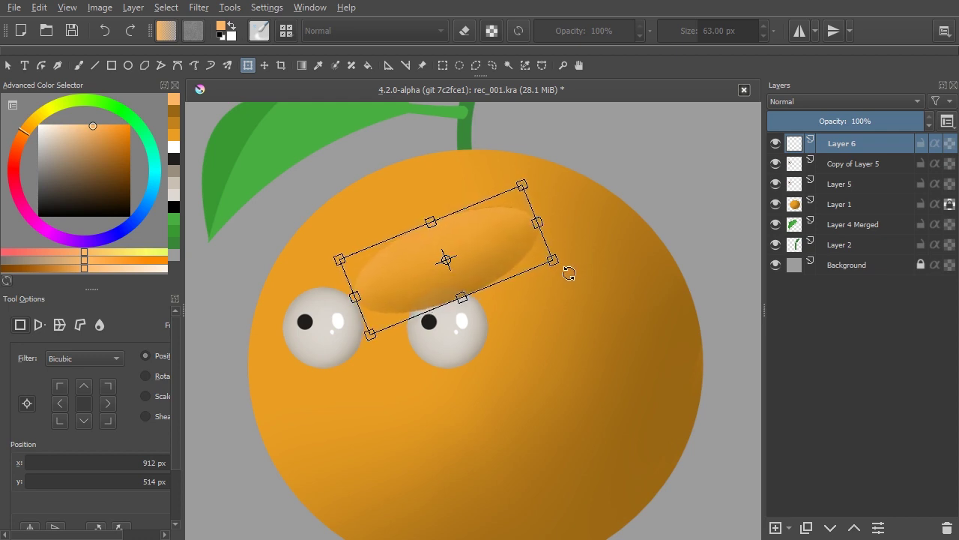
drag(491, 253, 501, 251)
key(Return)
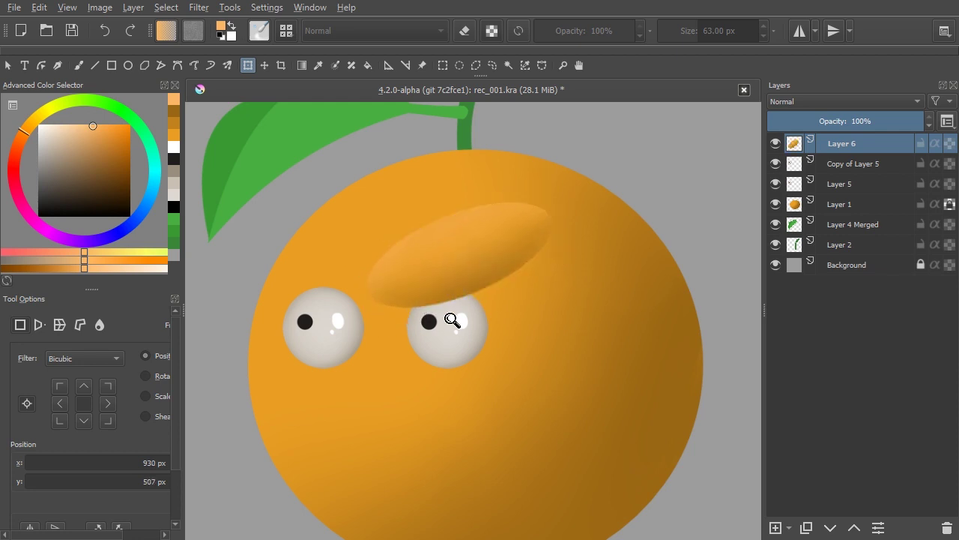
Duplicate the brow's layer, Layer 6.
scroll(450, 321, down, 2)
scroll(450, 319, down, 1)
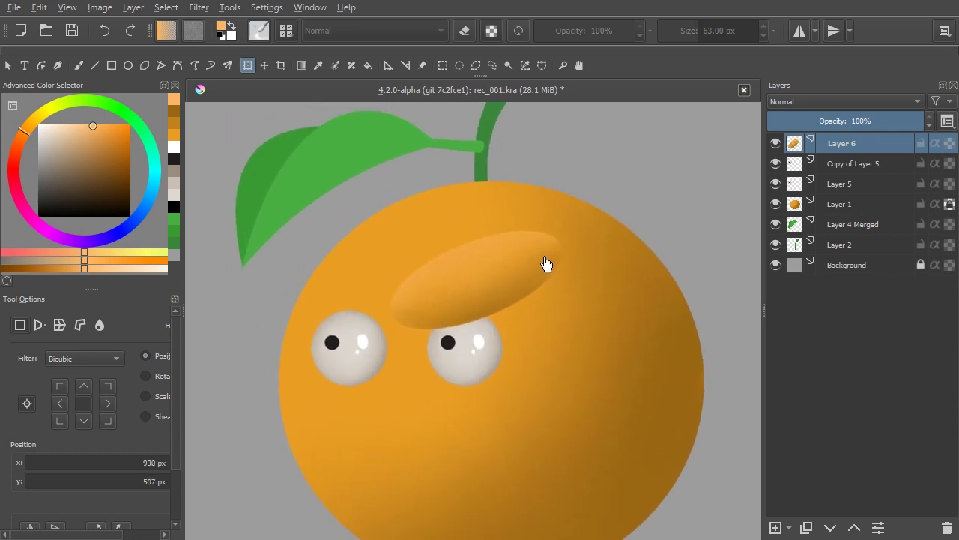
key(ctrl+j)
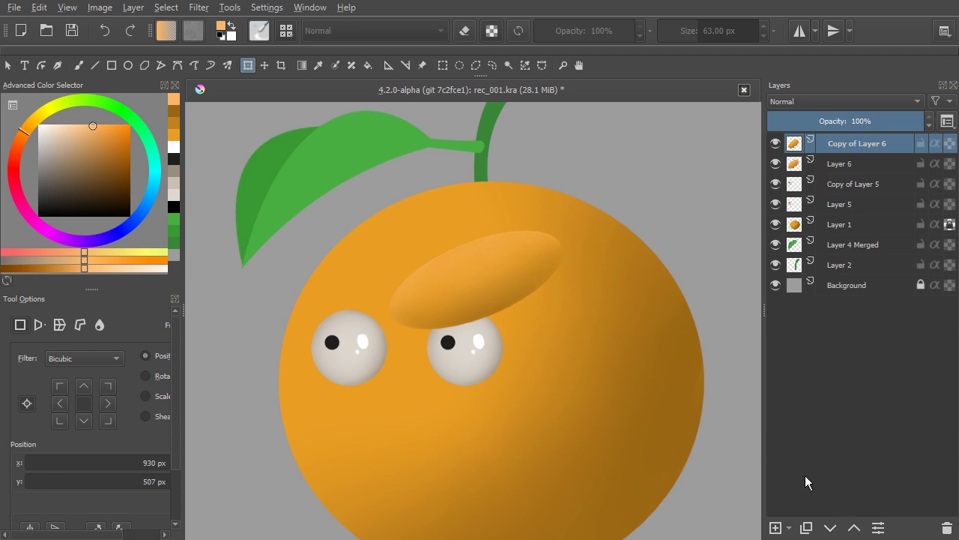
Flip the brow copy horizontally and place it over the left eye, below Layer 6.
click(830, 527)
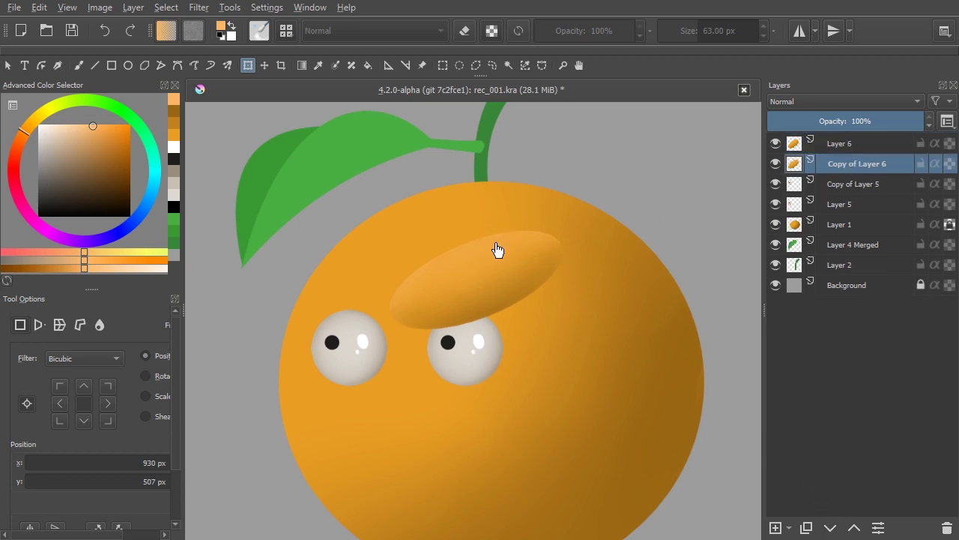
click(474, 290)
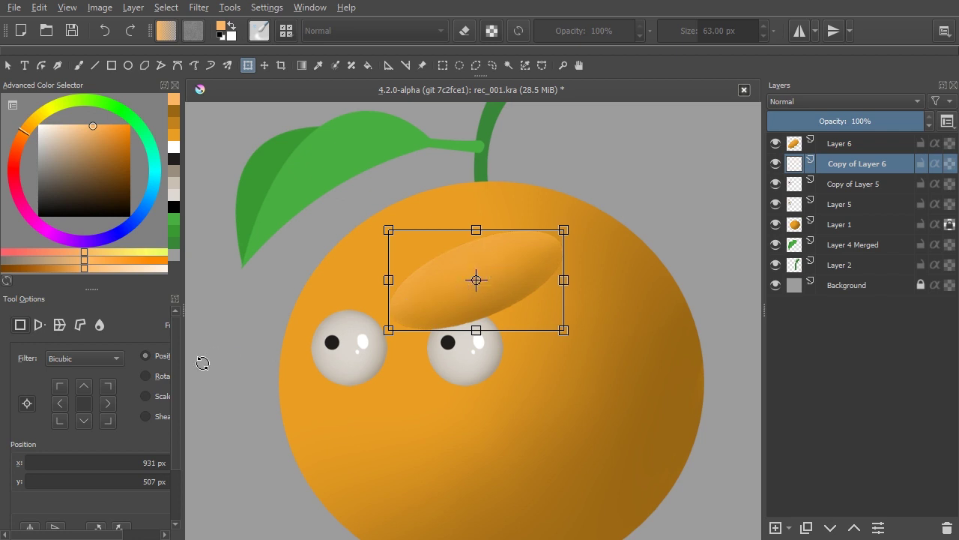
drag(178, 373, 190, 427)
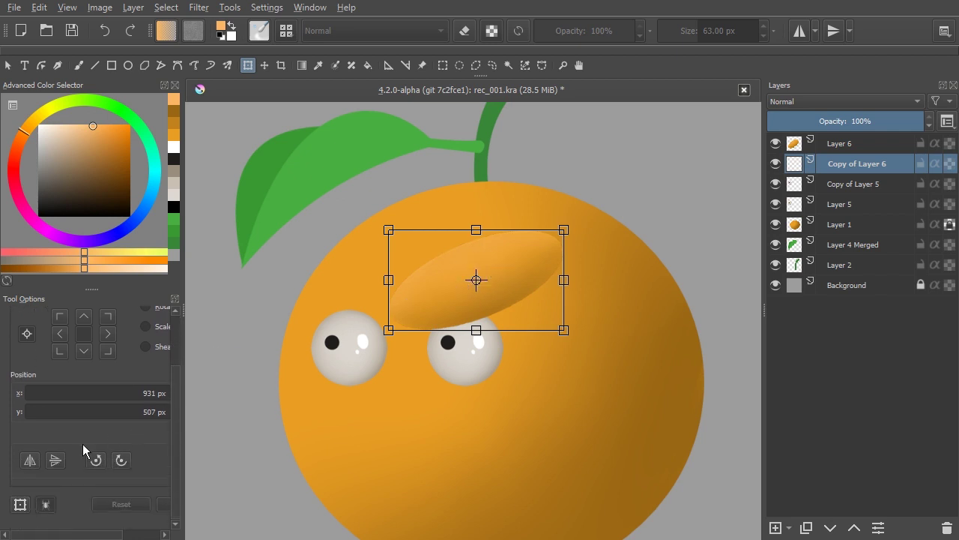
click(28, 463)
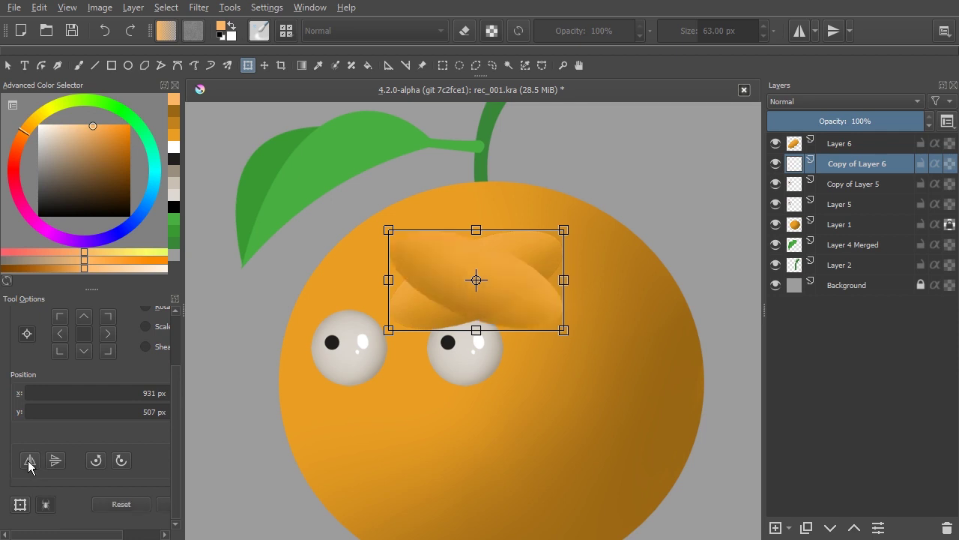
drag(515, 298, 377, 312)
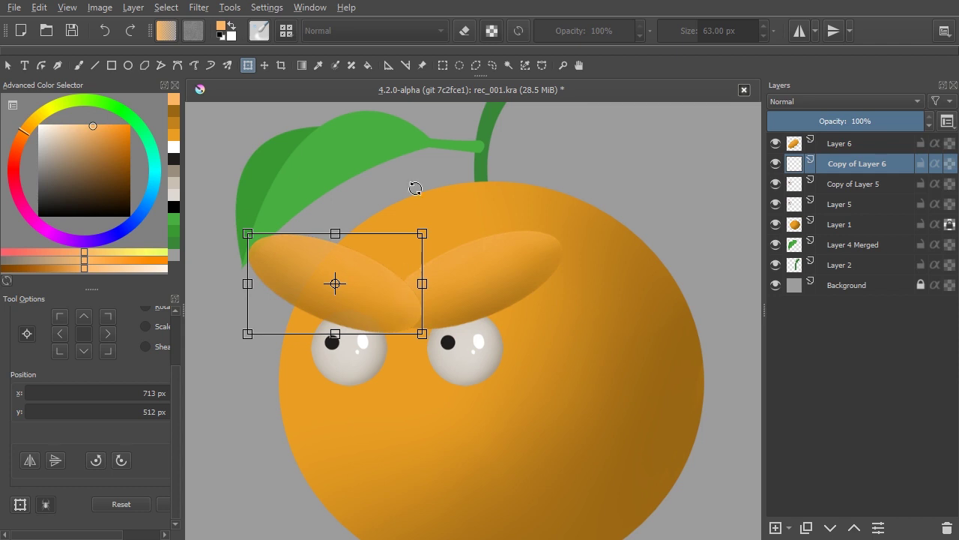
key(Return)
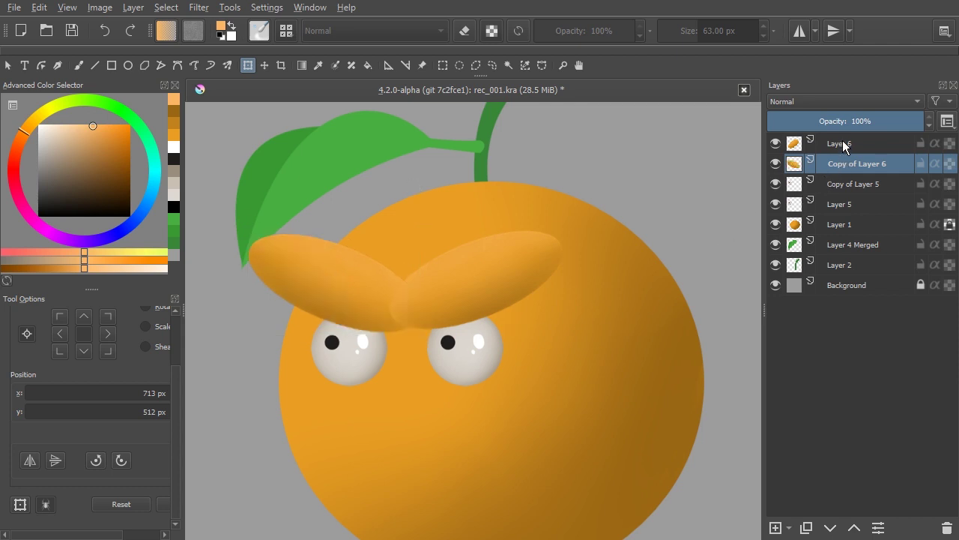
Nudge both brow layers together slightly left and down, toggling visibility to compare.
ctrl+click(844, 147)
key(t)
key(Left)
key(Left)
key(Left)
key(Left)
key(Left)
key(Left)
key(Left)
key(Left)
key(Left)
key(Down)
key(Down)
key(Down)
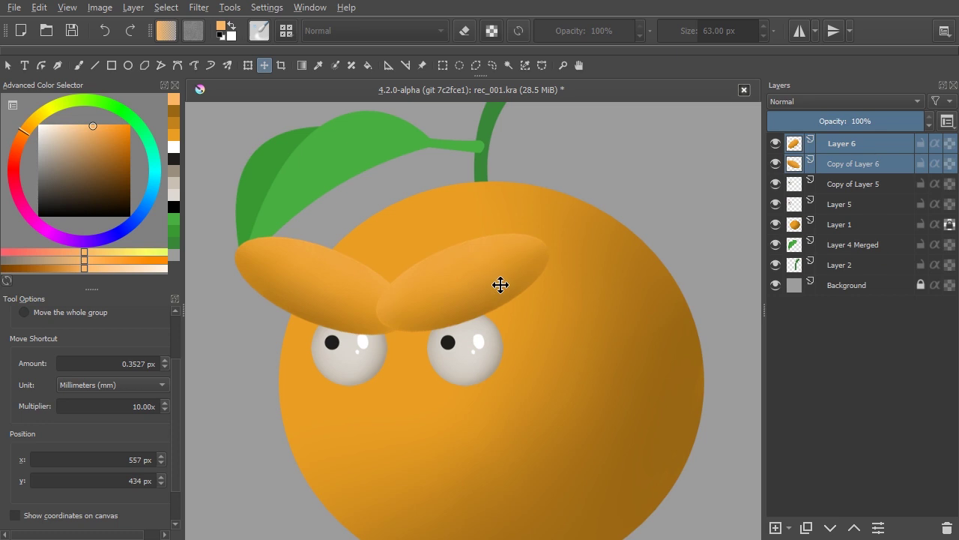
click(776, 165)
click(776, 164)
click(832, 170)
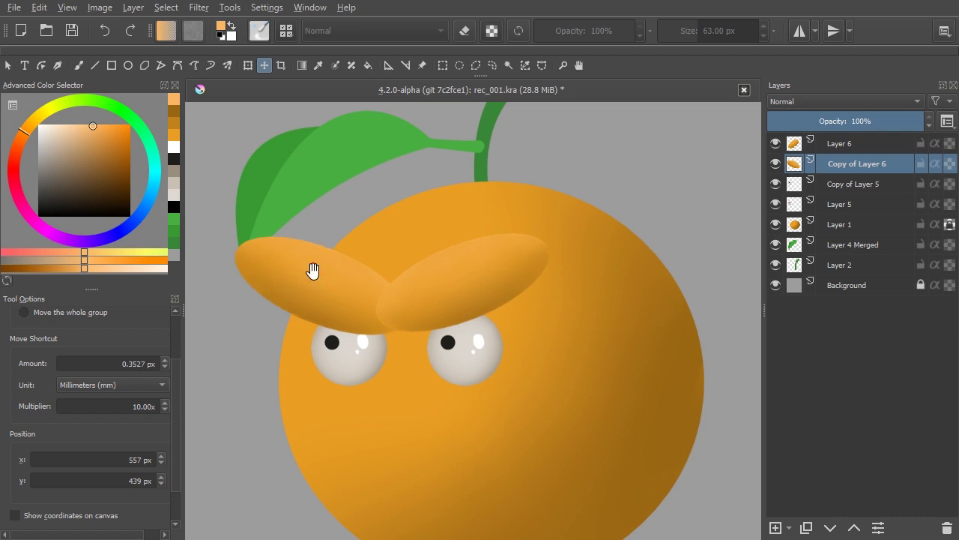
scroll(299, 275, up, 2)
Outline the left brow's overhang outside the orange with a path selection, remove it, and deselect.
drag(305, 249, 375, 235)
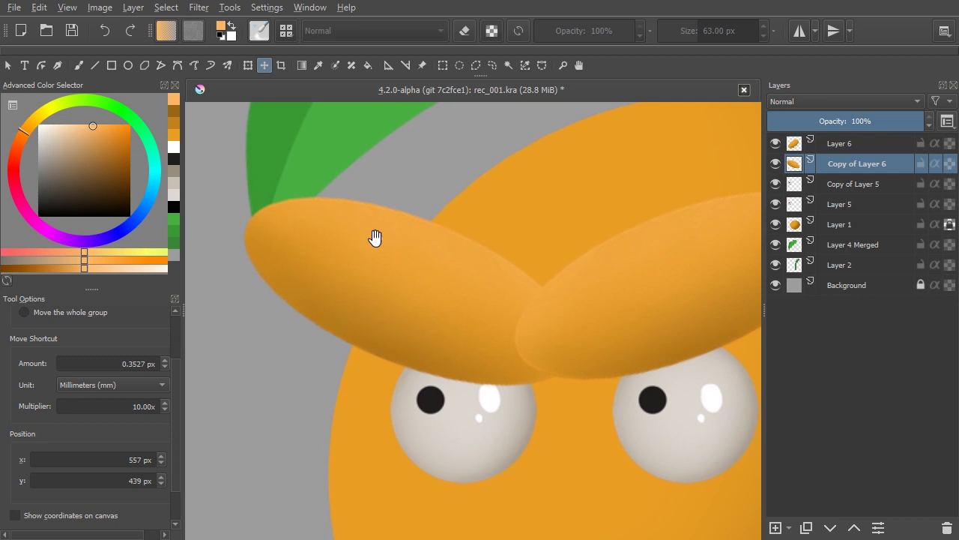
click(542, 66)
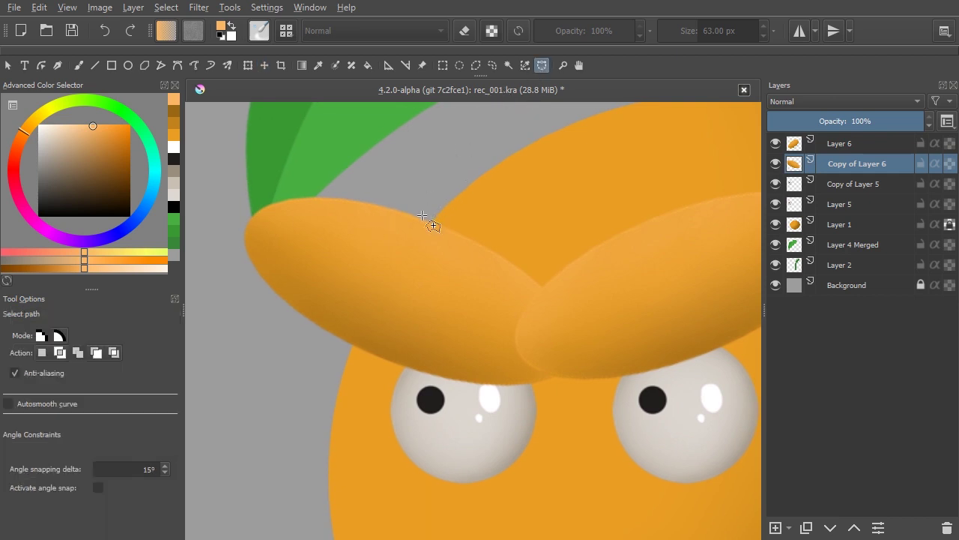
click(351, 346)
mouse_move(432, 221)
mouse_down()
mouse_move(547, 202)
mouse_move(425, 148)
mouse_up()
click(307, 152)
click(221, 191)
click(220, 264)
click(262, 341)
click(303, 354)
click(351, 346)
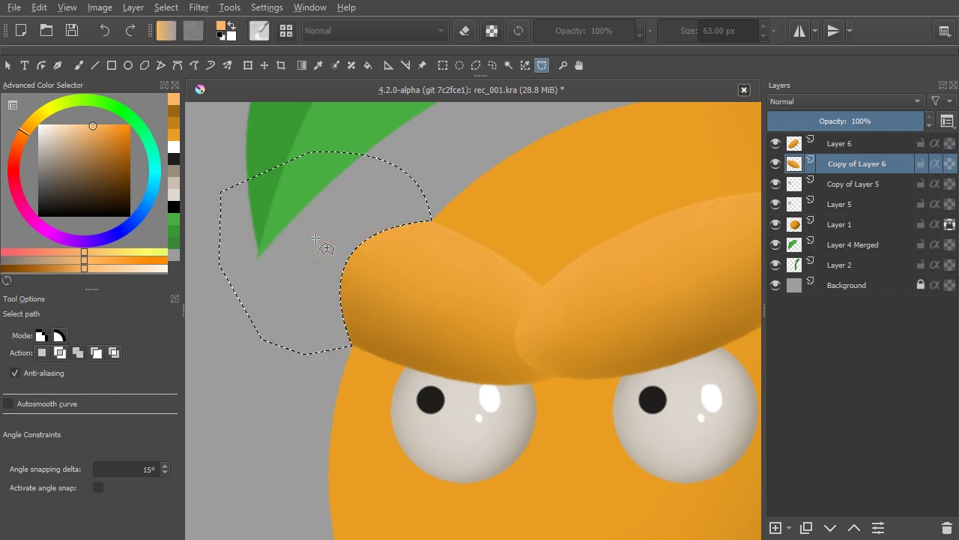
key(ctrl+shift+a)
mouse_move(544, 242)
mouse_down()
mouse_move(538, 298)
mouse_move(577, 317)
mouse_move(497, 332)
mouse_move(447, 375)
mouse_move(450, 367)
mouse_up()
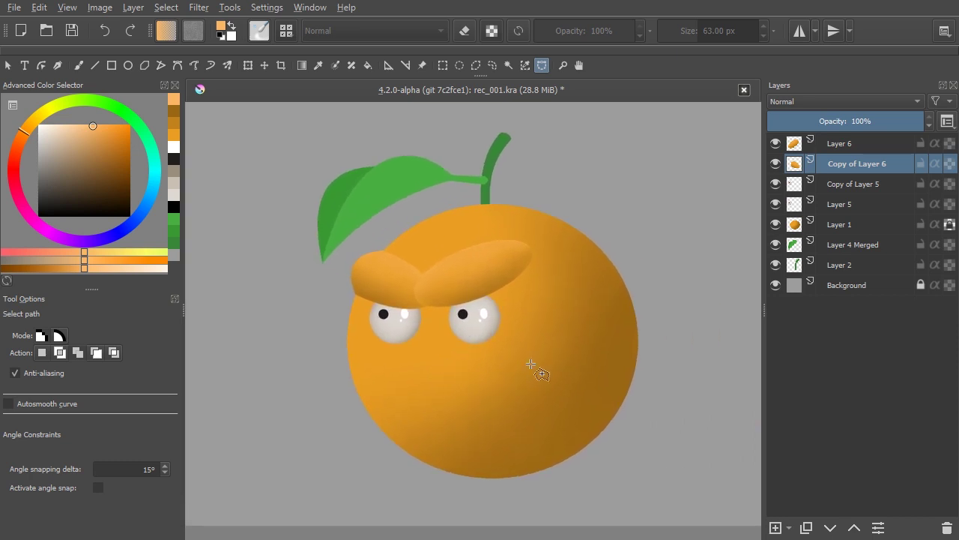